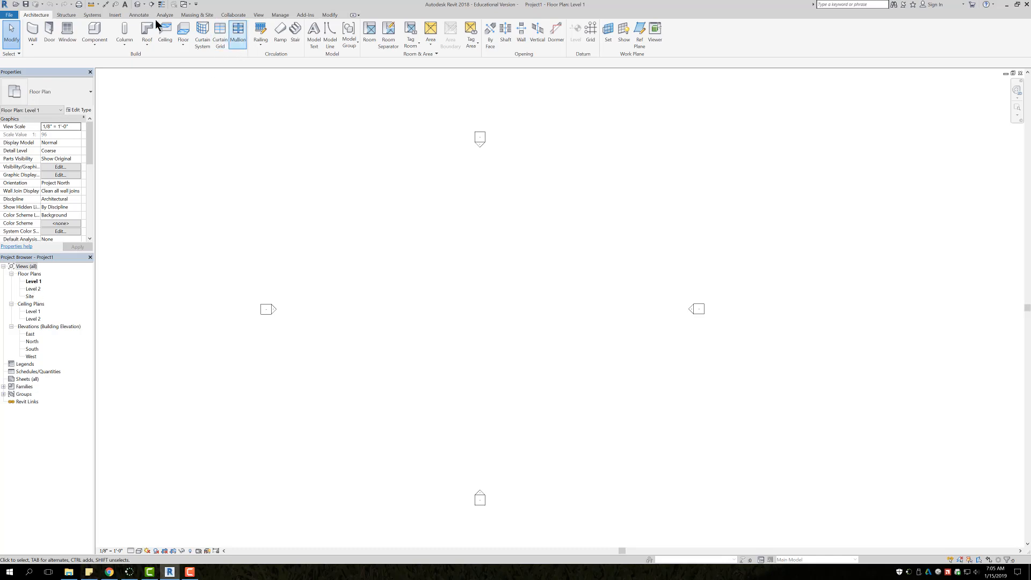
# Sketch an open, chained four-segment railing path on Level 1, starting with a horizontal run about 116' long and ending in a diagonal
pyautogui.click(263, 46)
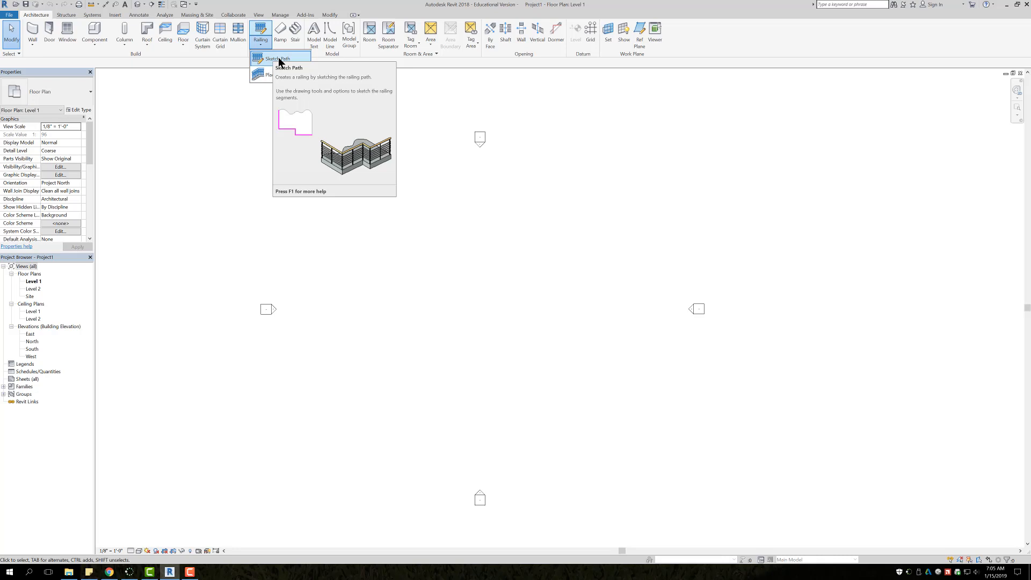
pyautogui.click(262, 51)
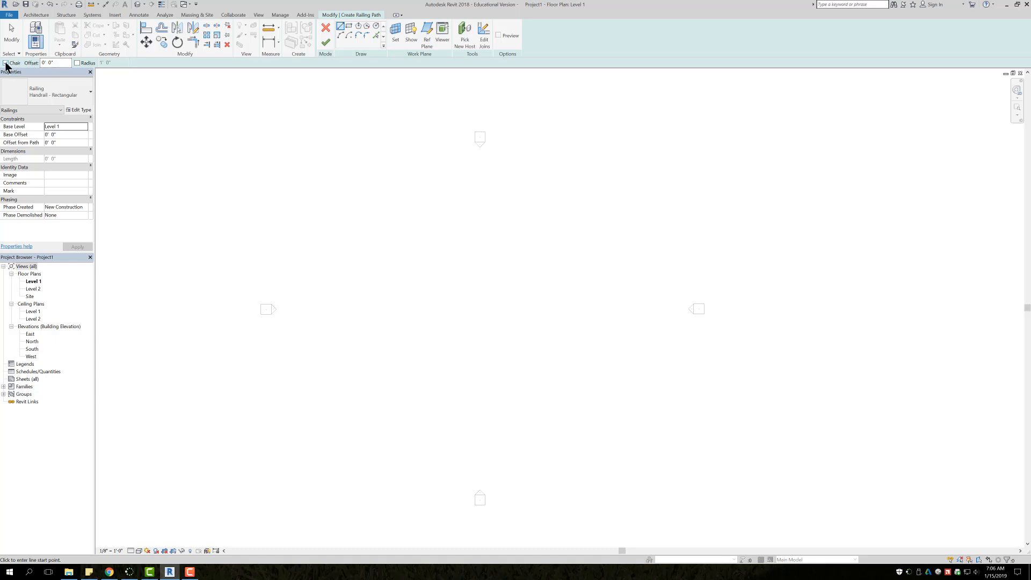
pyautogui.click(55, 63)
pyautogui.click(372, 210)
pyautogui.click(672, 210)
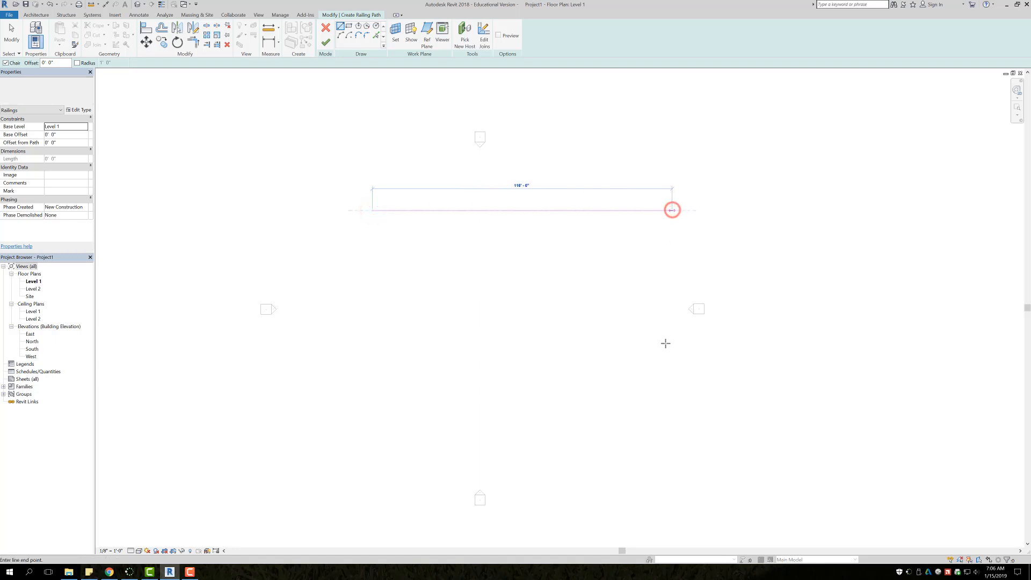
pyautogui.click(666, 344)
pyautogui.click(410, 344)
pyautogui.click(479, 272)
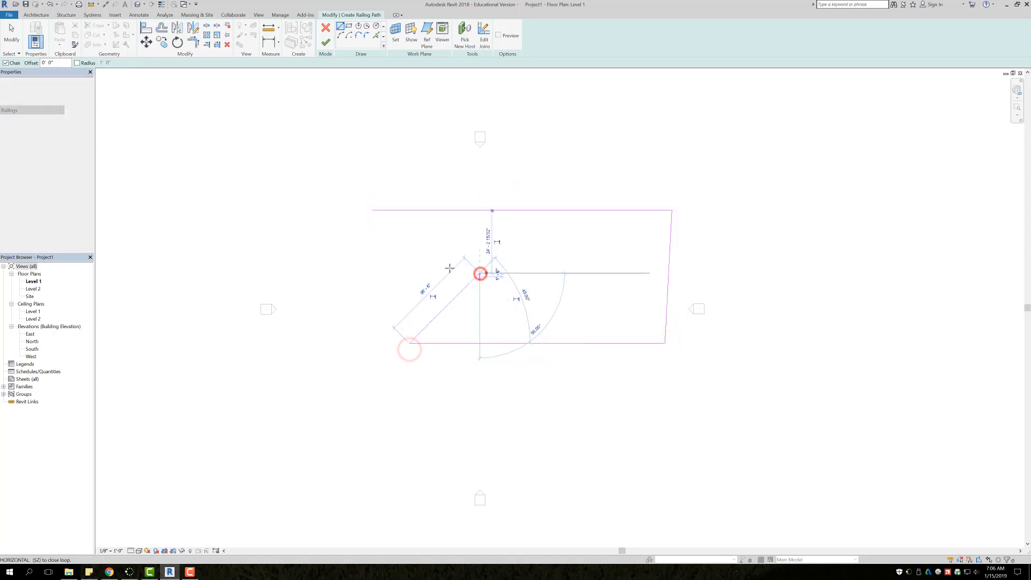
pyautogui.rightClick(429, 261)
pyautogui.click(450, 267)
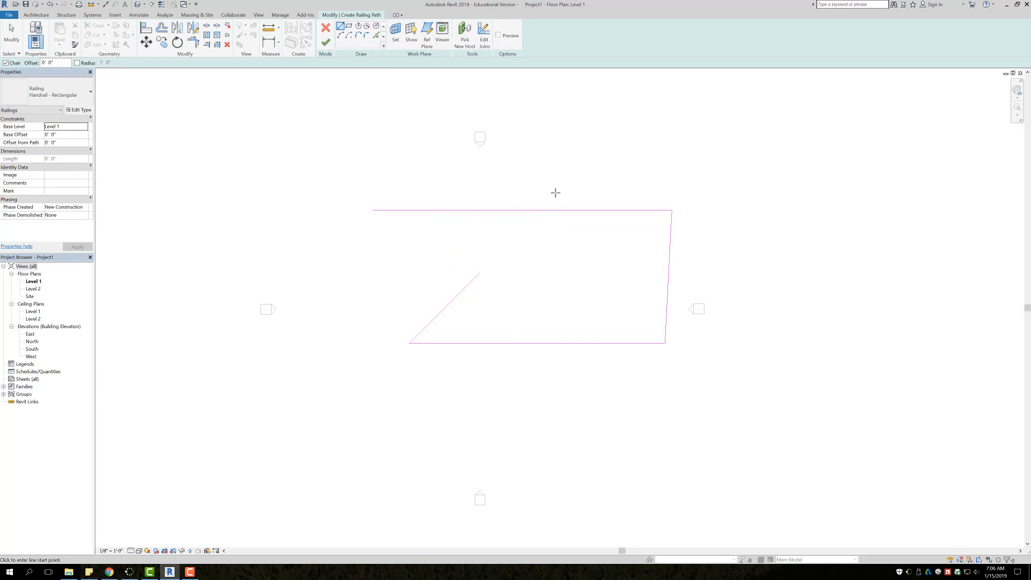
# Sketch a second, disconnected two-segment railing path to the lower left of the first path
pyautogui.click(348, 267)
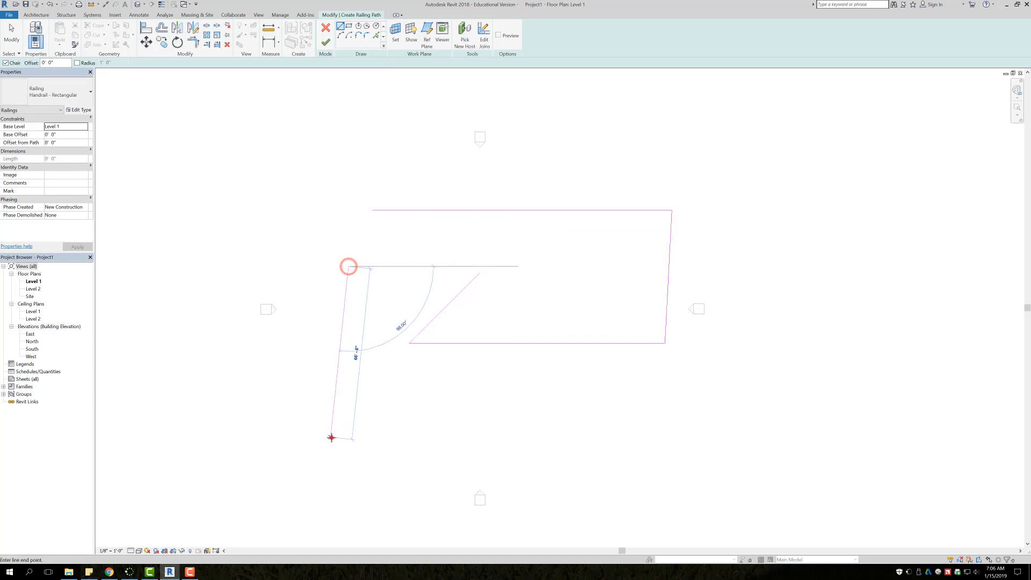
pyautogui.click(331, 438)
pyautogui.click(458, 437)
pyautogui.rightClick(571, 417)
pyautogui.click(603, 416)
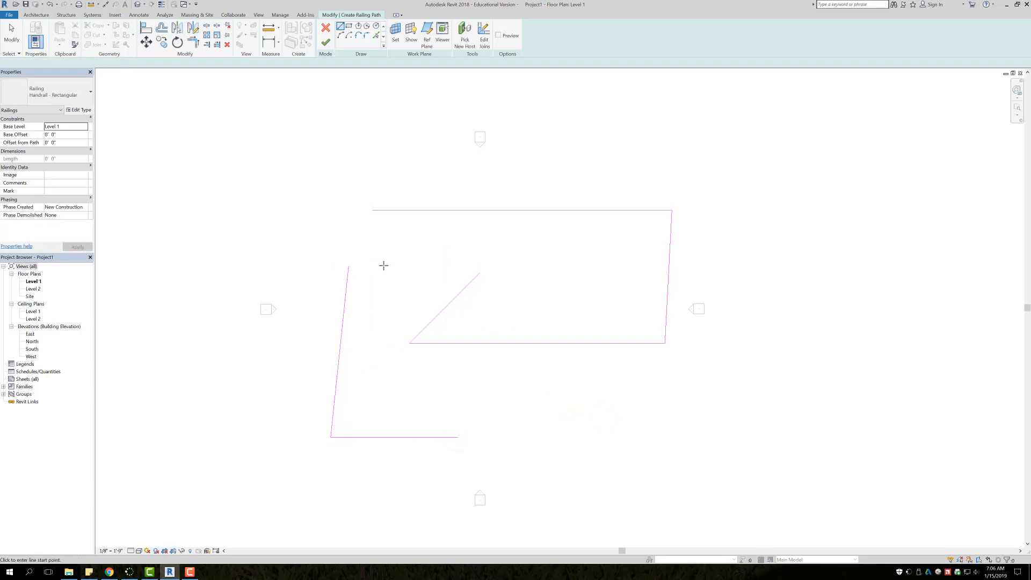
# Delete the disconnected two-segment path from the railing sketch
pyautogui.press('Escape')
pyautogui.moveTo(371, 457); pyautogui.dragTo(323, 386)
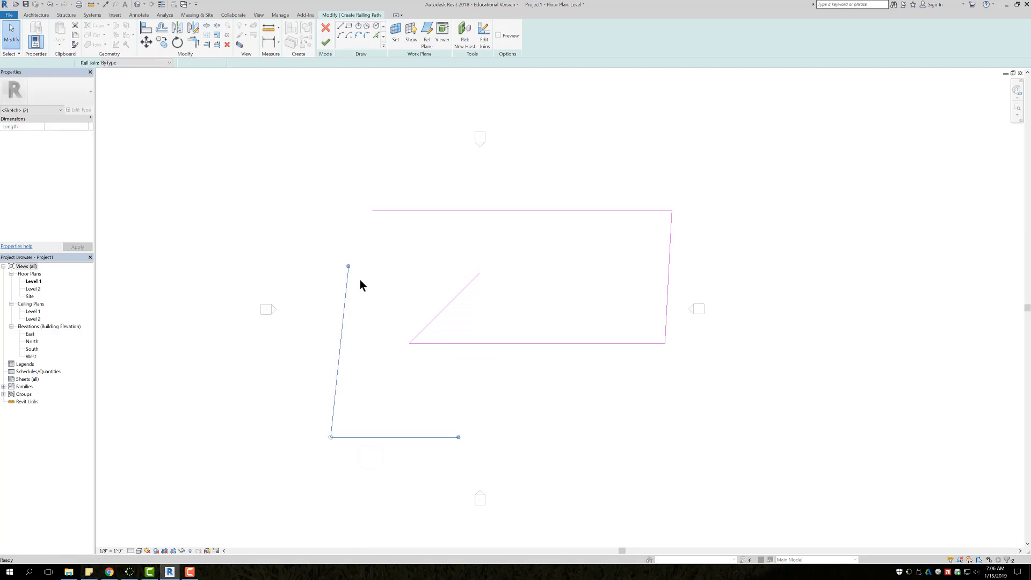
pyautogui.press('Delete')
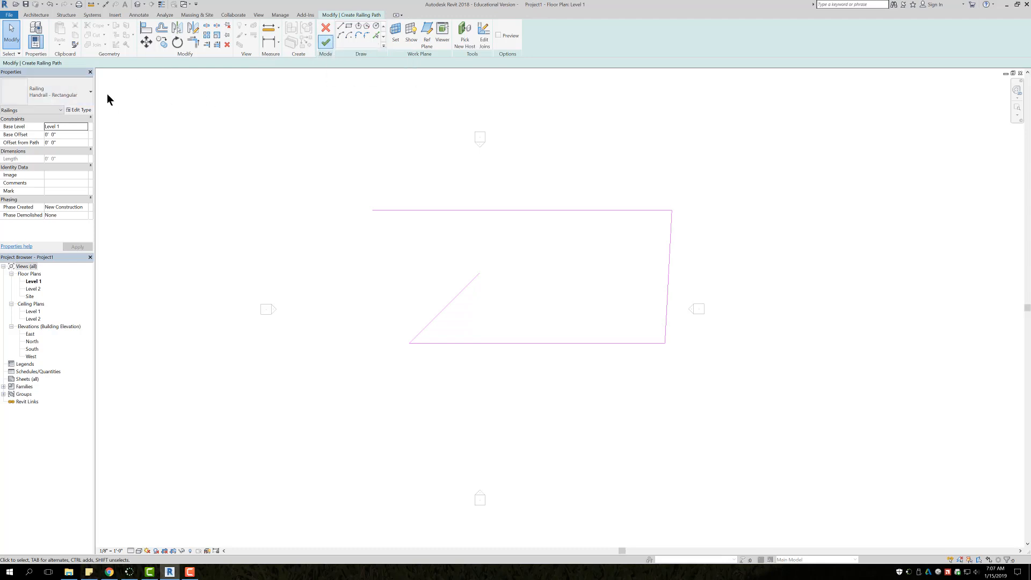
# Set the railing type to Glass Panel - Bottom Fill and finish the railing sketch
pyautogui.click(30, 92)
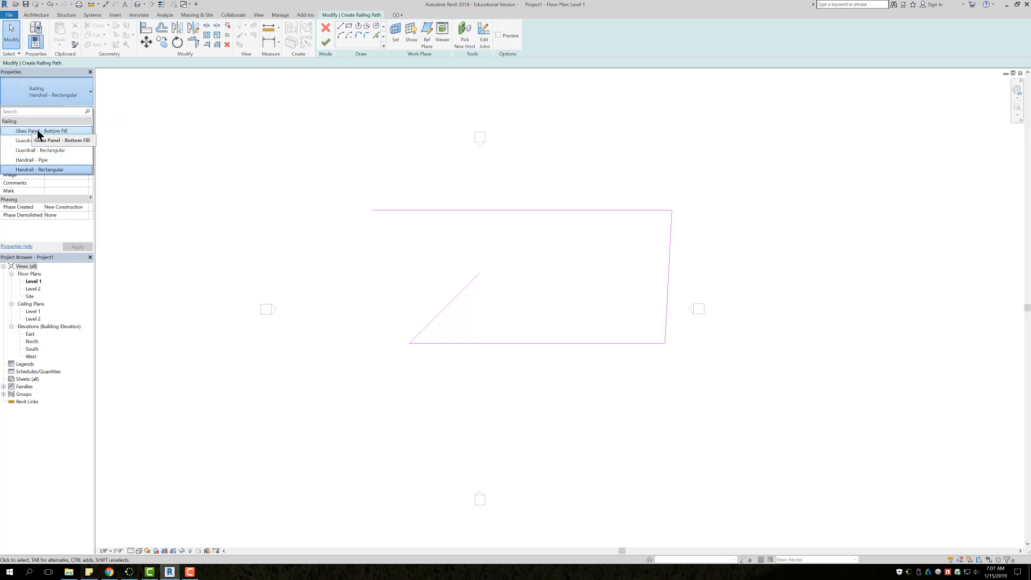
pyautogui.click(29, 132)
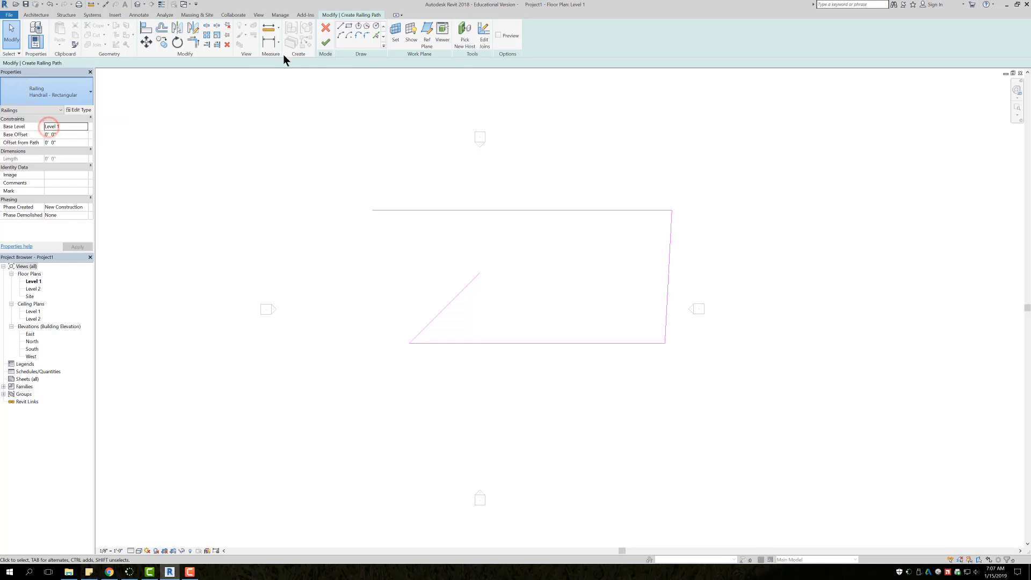
pyautogui.click(325, 42)
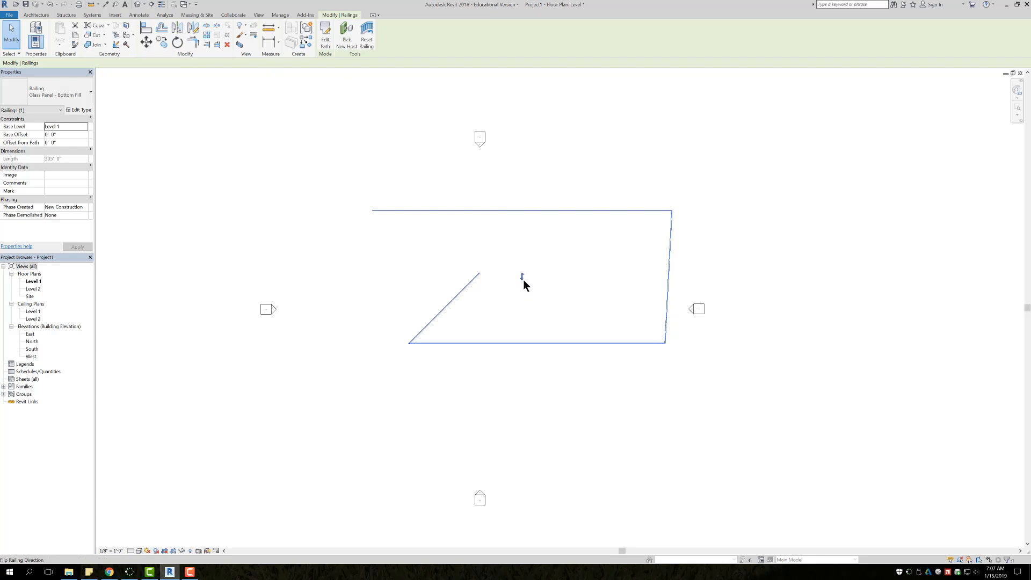
# Show the railing in the default 3D view and examine its corners, posts and open ends
pyautogui.click(138, 7)
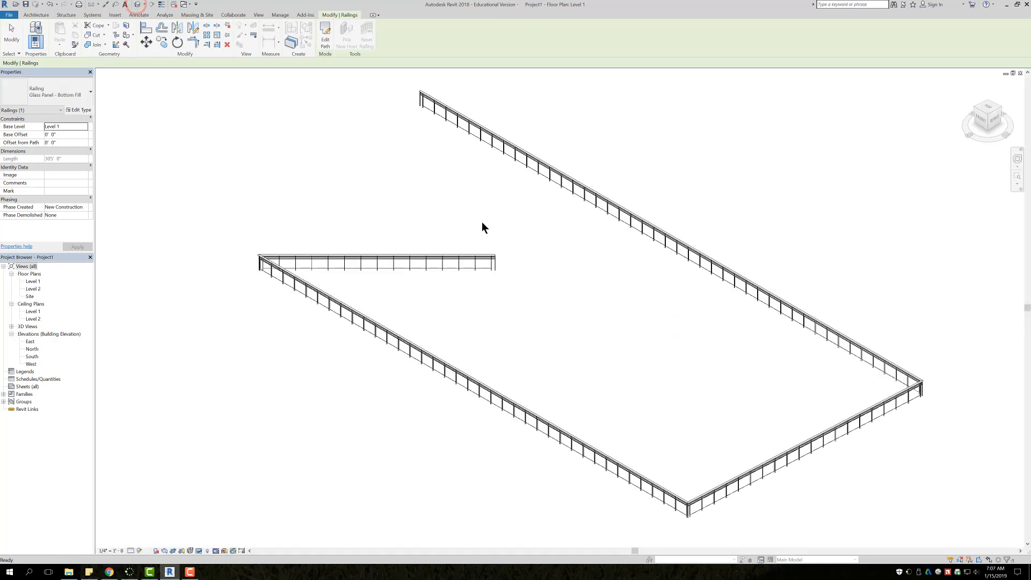
pyautogui.keyDown('shift'); pyautogui.moveTo(529, 240); pyautogui.dragTo(529, 230, button='middle'); pyautogui.keyUp('shift')
pyautogui.scroll(2, 602, 343)
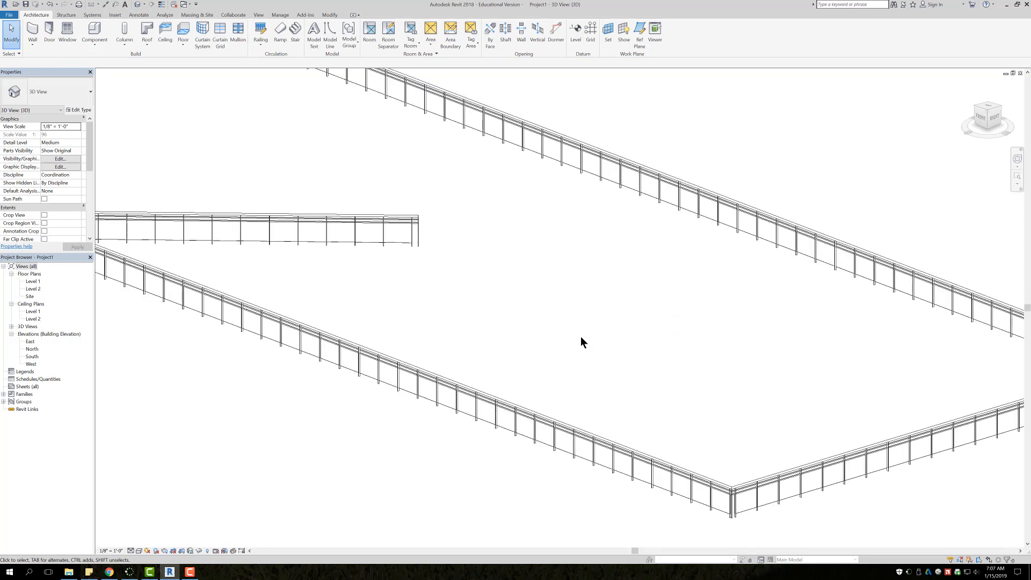
pyautogui.moveTo(533, 322); pyautogui.dragTo(298, 241, button='middle')
pyautogui.moveTo(564, 296); pyautogui.dragTo(520, 311, button='middle')
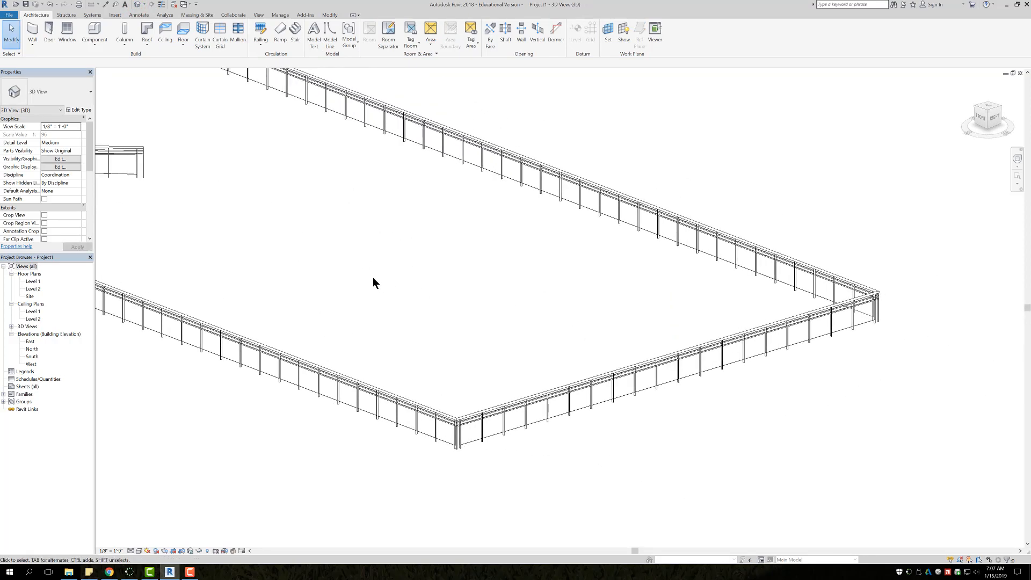
pyautogui.scroll(-1, 373, 278)
pyautogui.moveTo(399, 287); pyautogui.dragTo(526, 302, button='middle')
pyautogui.scroll(-1, 461, 284)
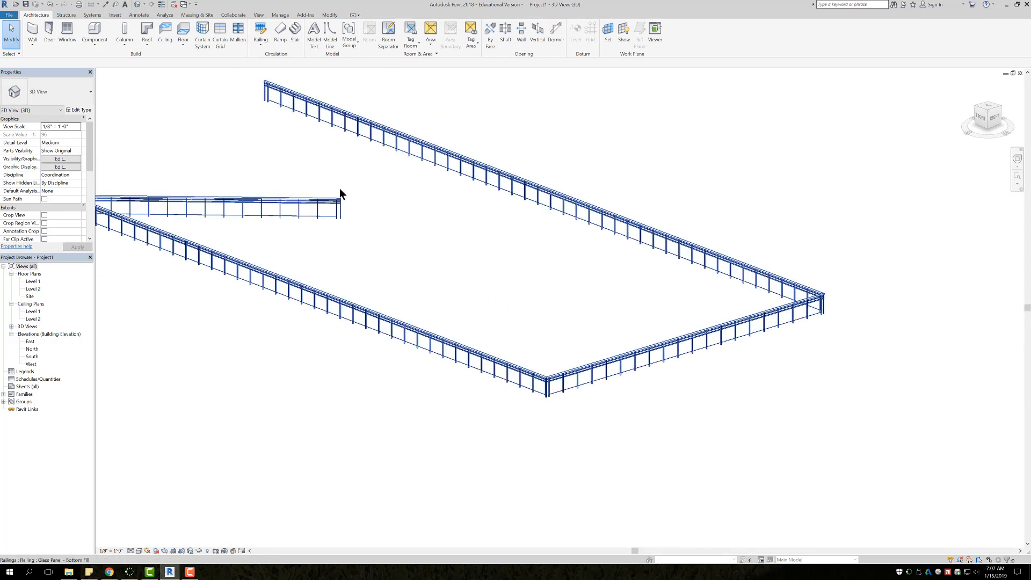
# Flip the direction of the glass panel railing
pyautogui.click(294, 208)
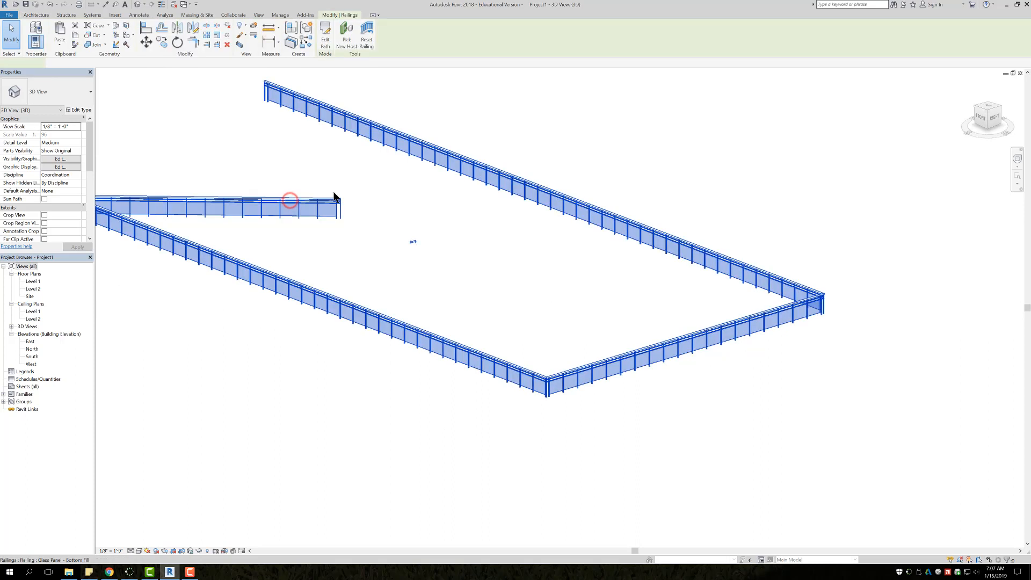
pyautogui.click(414, 242)
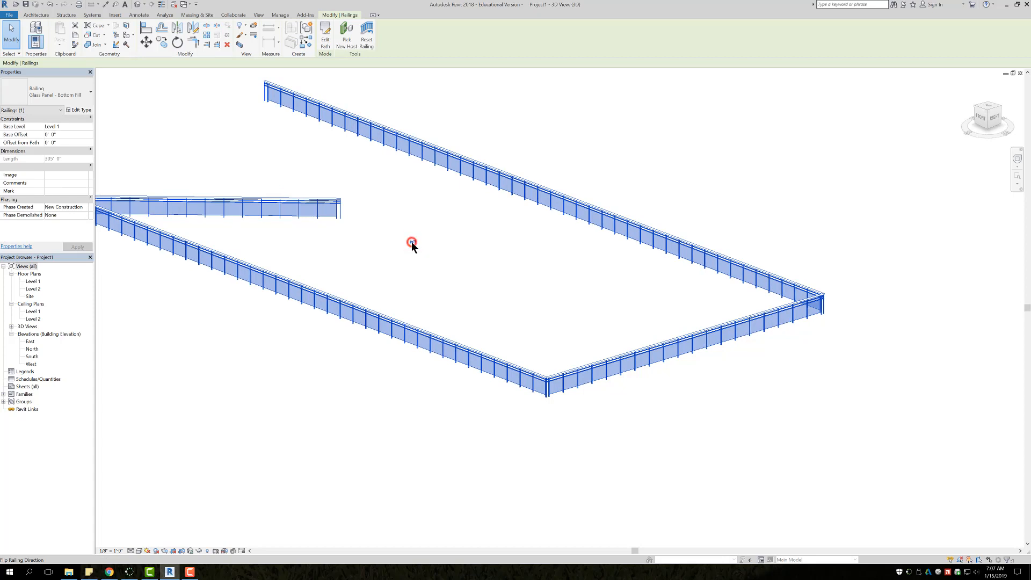
pyautogui.scroll(2, 310, 290)
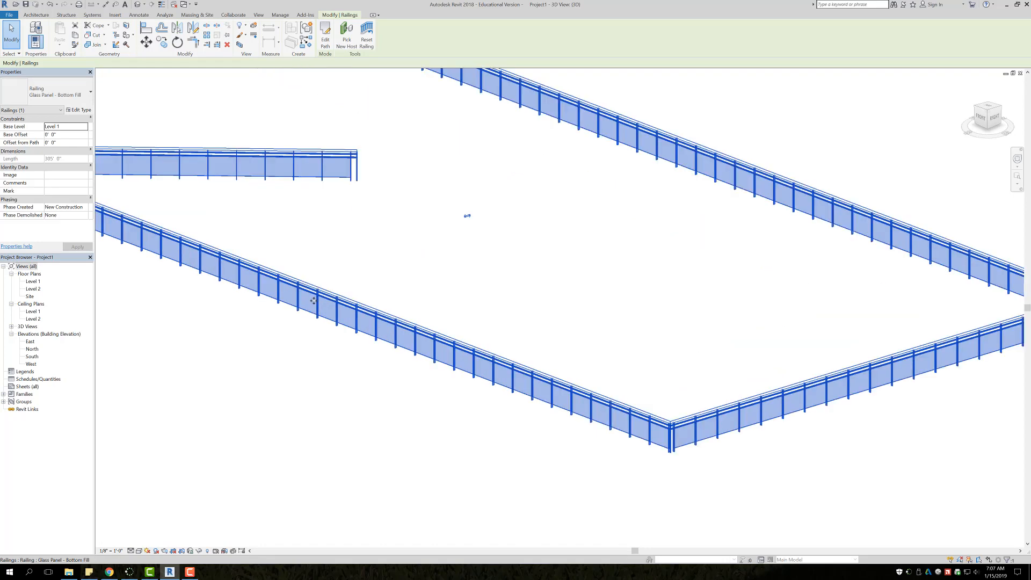
pyautogui.keyDown('shift'); pyautogui.moveTo(393, 268); pyautogui.dragTo(295, 327, button='middle'); pyautogui.keyUp('shift')
pyautogui.scroll(2, 295, 327)
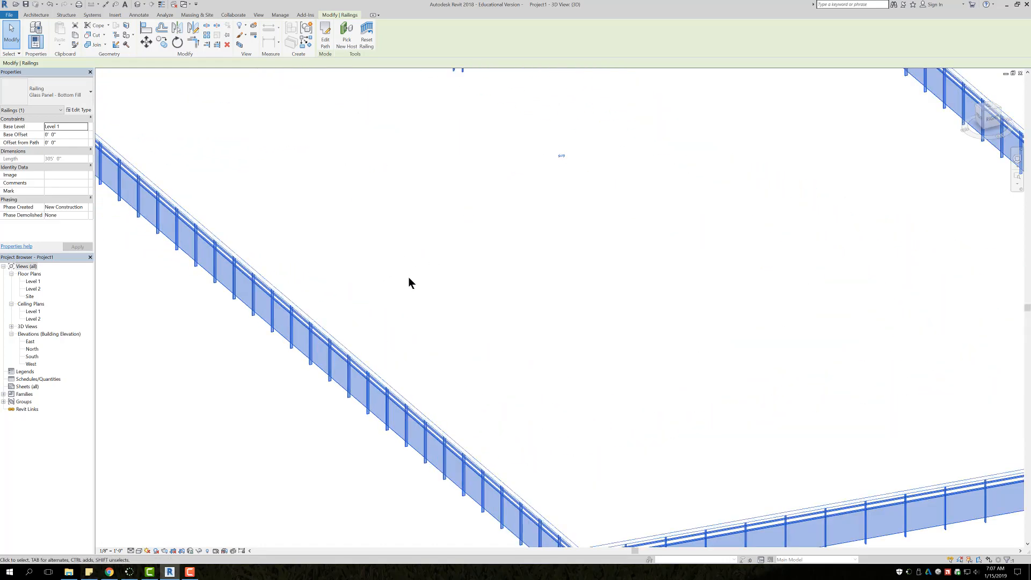
# Change the railing's type to Guardrail - Pipe and check how its rails meet at the corners
pyautogui.click(56, 92)
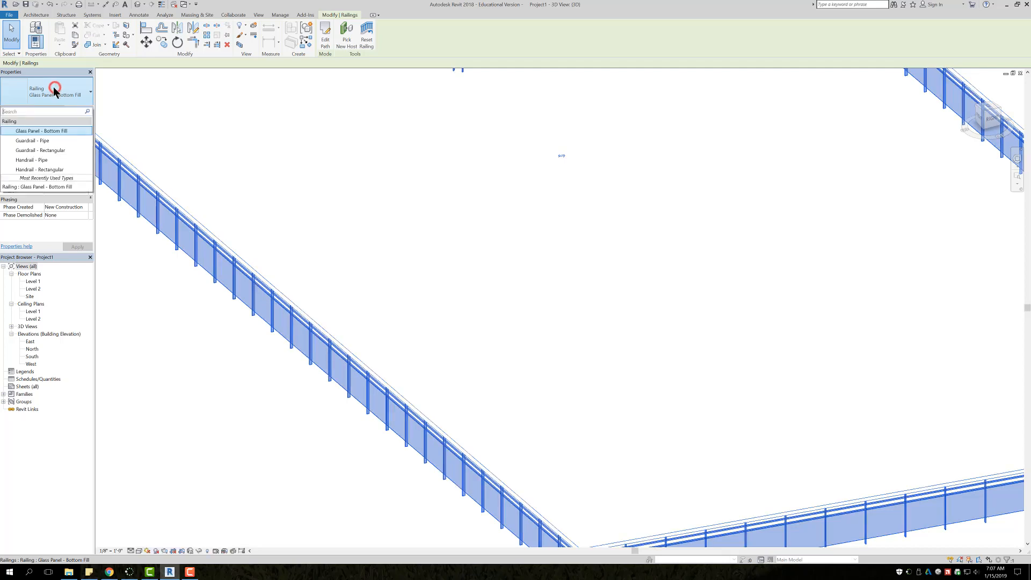
pyautogui.click(33, 141)
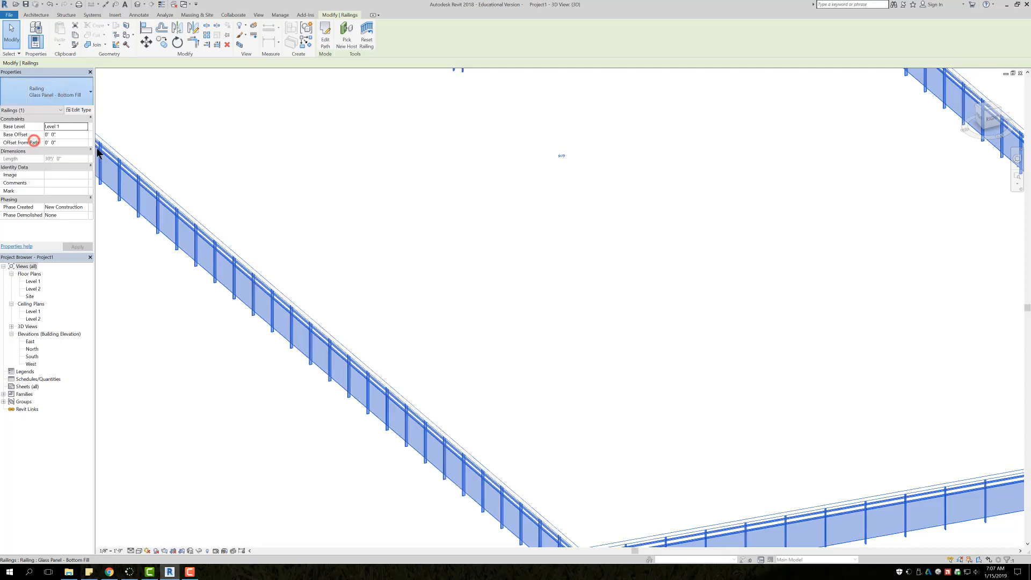
pyautogui.click(446, 270)
pyautogui.keyDown('shift'); pyautogui.moveTo(253, 264); pyautogui.dragTo(534, 302, button='middle'); pyautogui.keyUp('shift')
pyautogui.scroll(2, 414, 269)
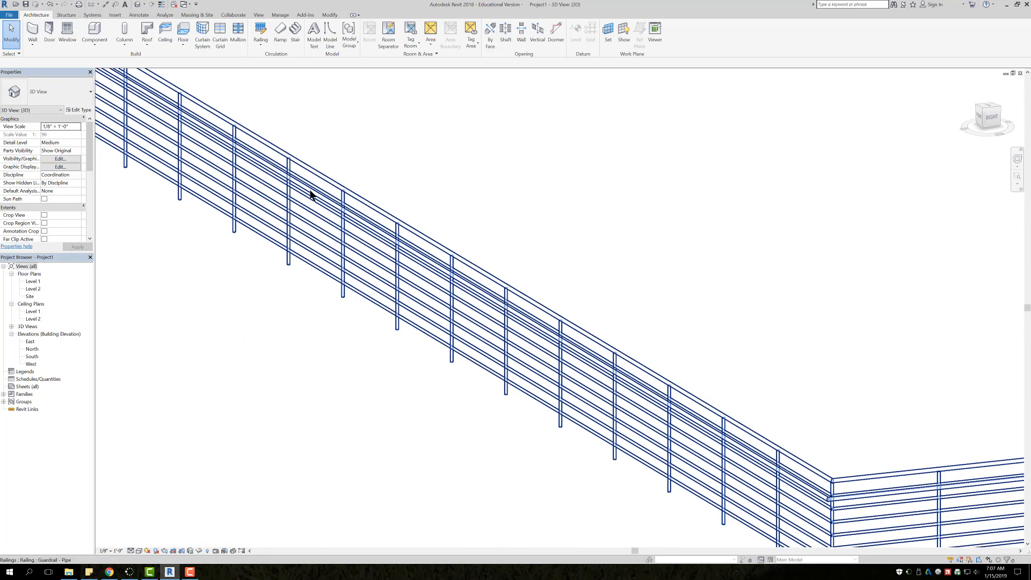
pyautogui.keyDown('shift'); pyautogui.moveTo(536, 233); pyautogui.dragTo(526, 241, button='middle'); pyautogui.keyUp('shift')
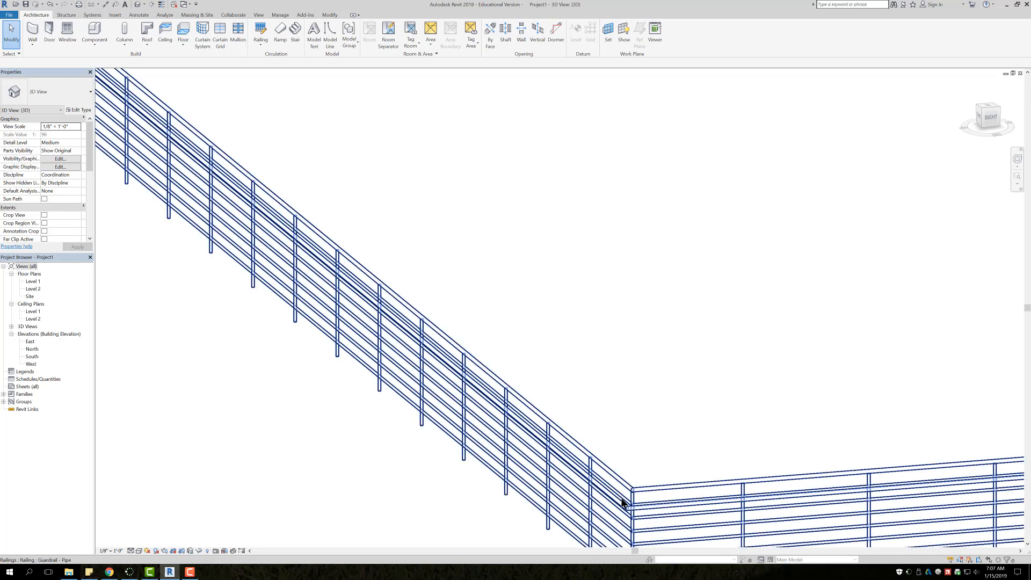
pyautogui.scroll(-3, 569, 358)
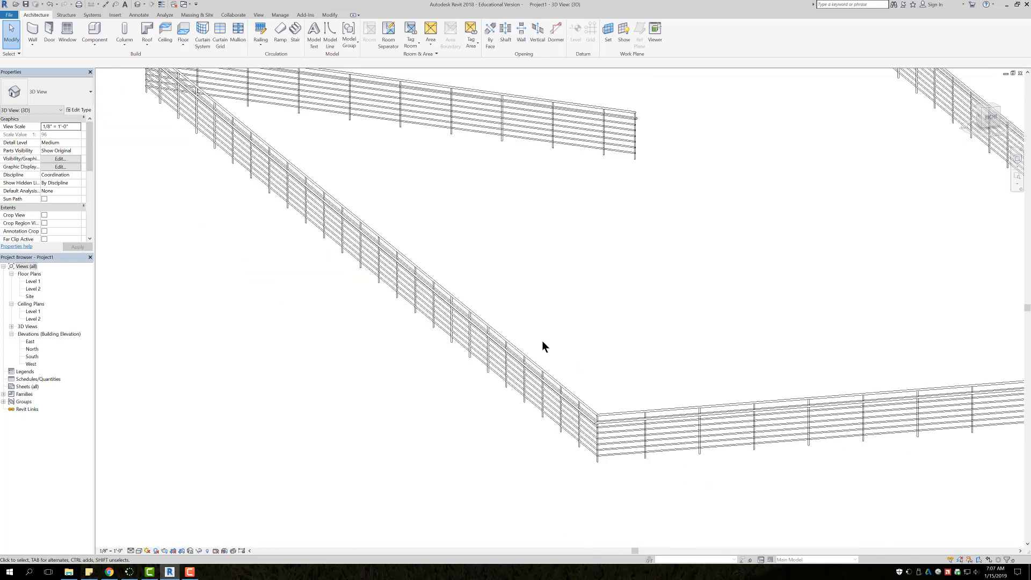
pyautogui.scroll(-3, 543, 341)
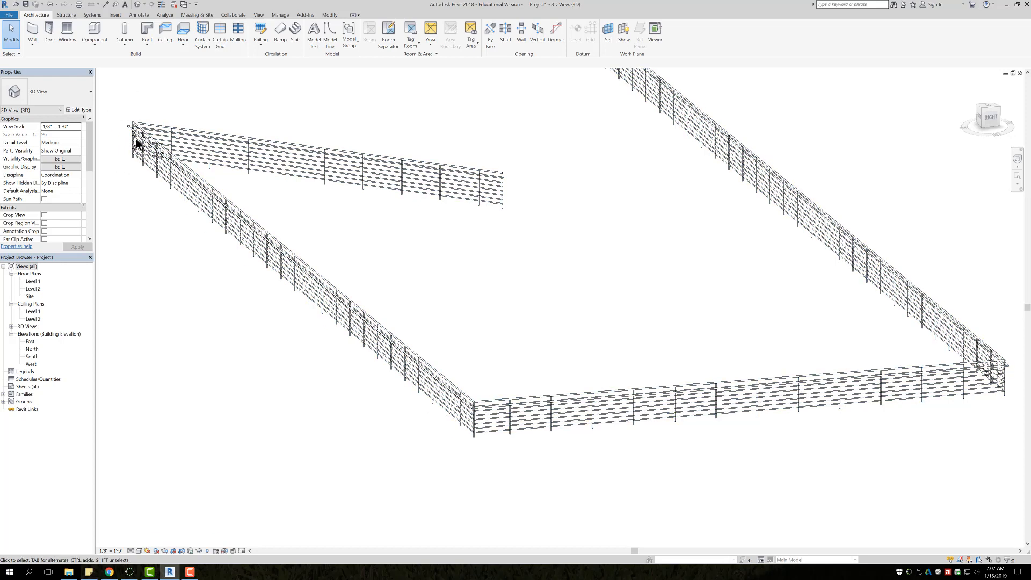
# Select the pipe guardrail and flip its direction back and forth several times to compare the two orientations
pyautogui.click(500, 175)
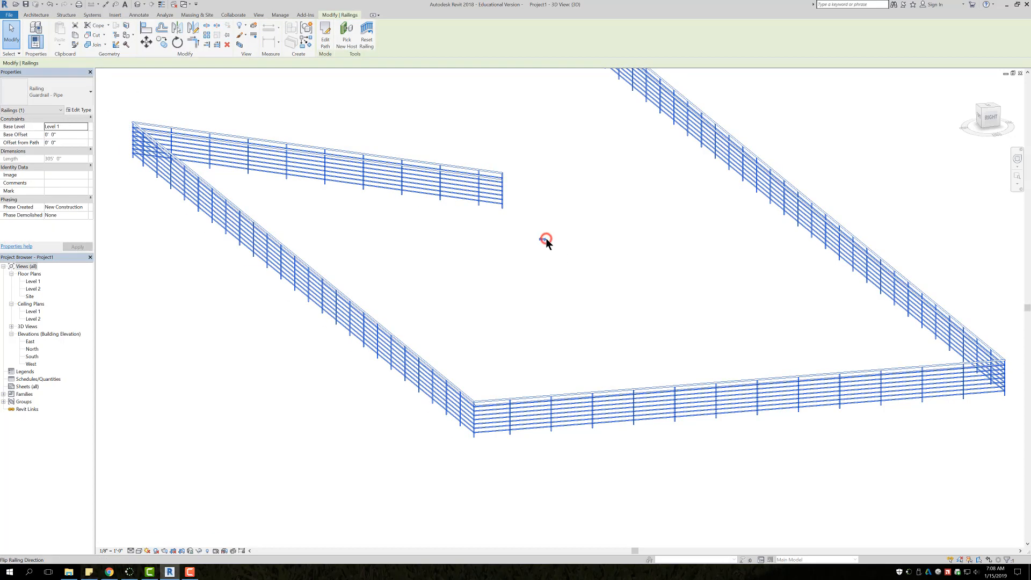
pyautogui.click(546, 238)
pyautogui.click(544, 239)
pyautogui.click(543, 239)
pyautogui.click(544, 239)
pyautogui.click(544, 239)
pyautogui.click(543, 239)
pyautogui.click(544, 240)
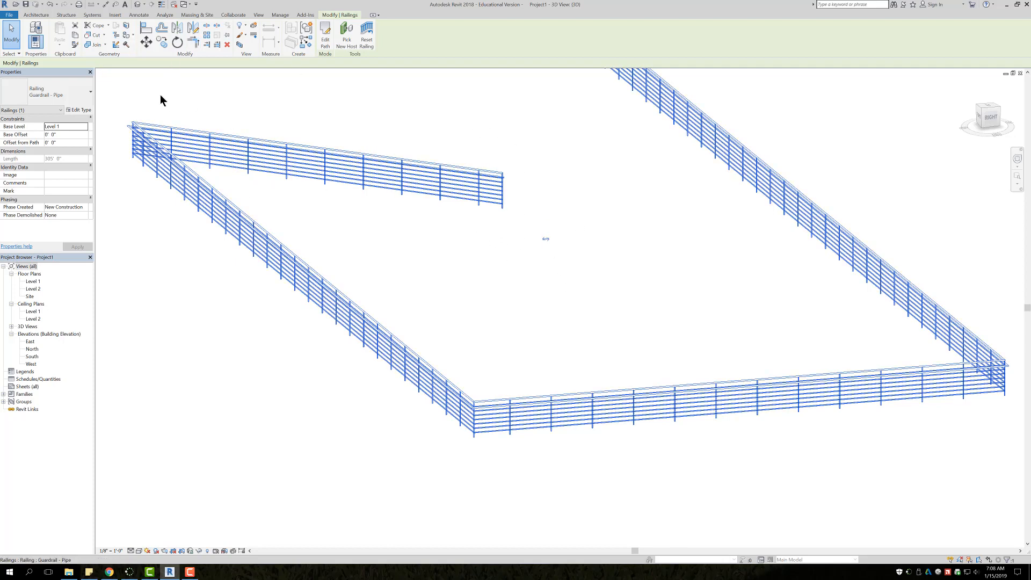
# Open the non-continuous rail structure of the Guardrail - Pipe type for editing
pyautogui.click(77, 110)
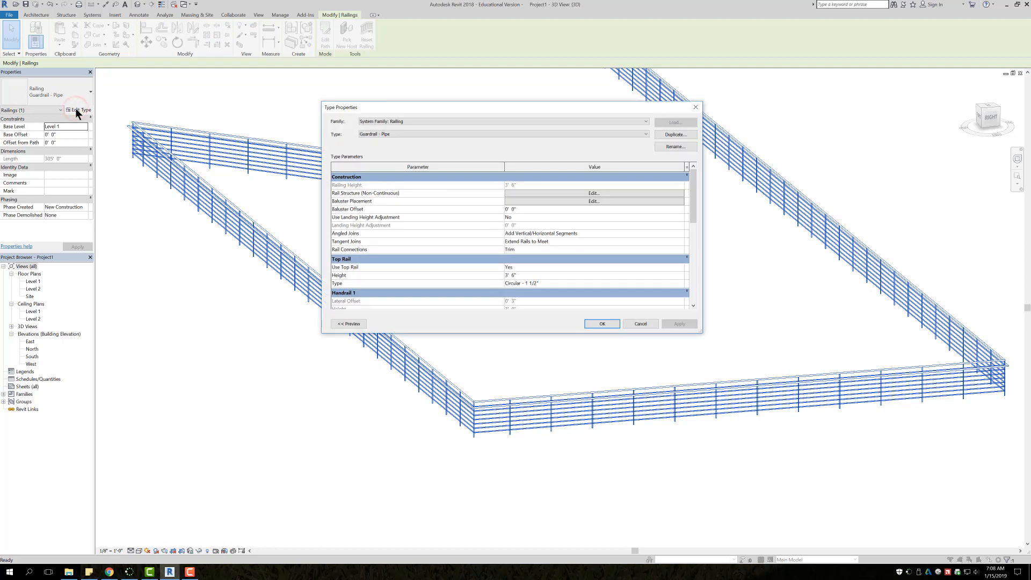
pyautogui.moveTo(394, 104); pyautogui.dragTo(358, 98)
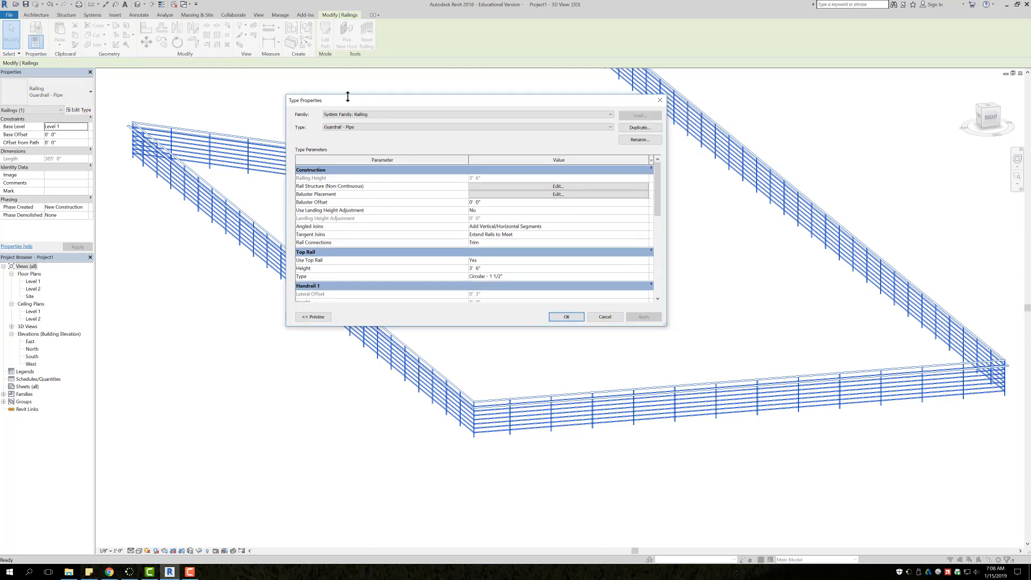
pyautogui.moveTo(349, 99); pyautogui.dragTo(335, 96)
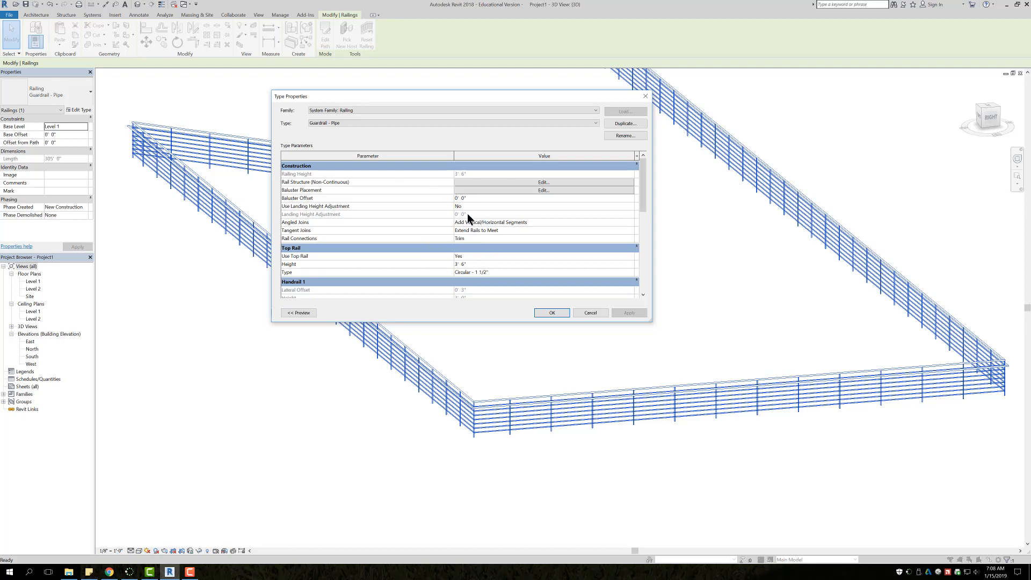
pyautogui.moveTo(356, 97); pyautogui.dragTo(337, 90)
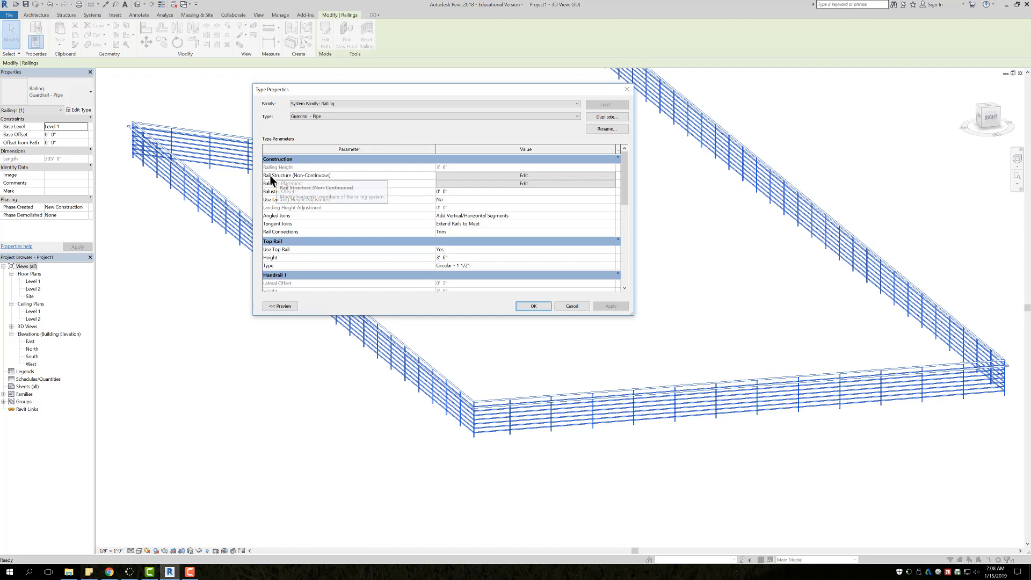
pyautogui.click(475, 176)
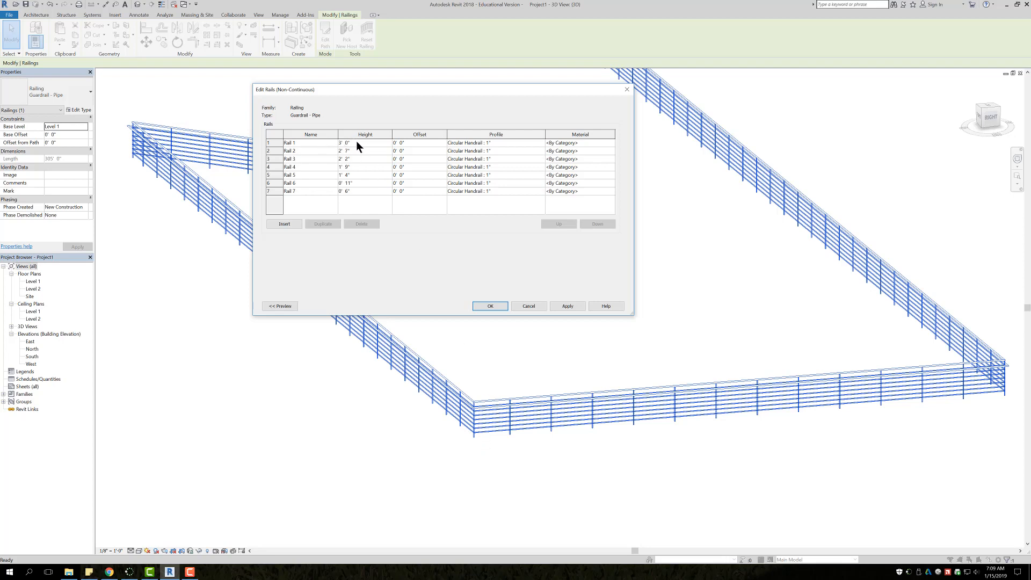
# Look through the profiles available for Rail 1 in the guardrail's rail structure
pyautogui.click(503, 143)
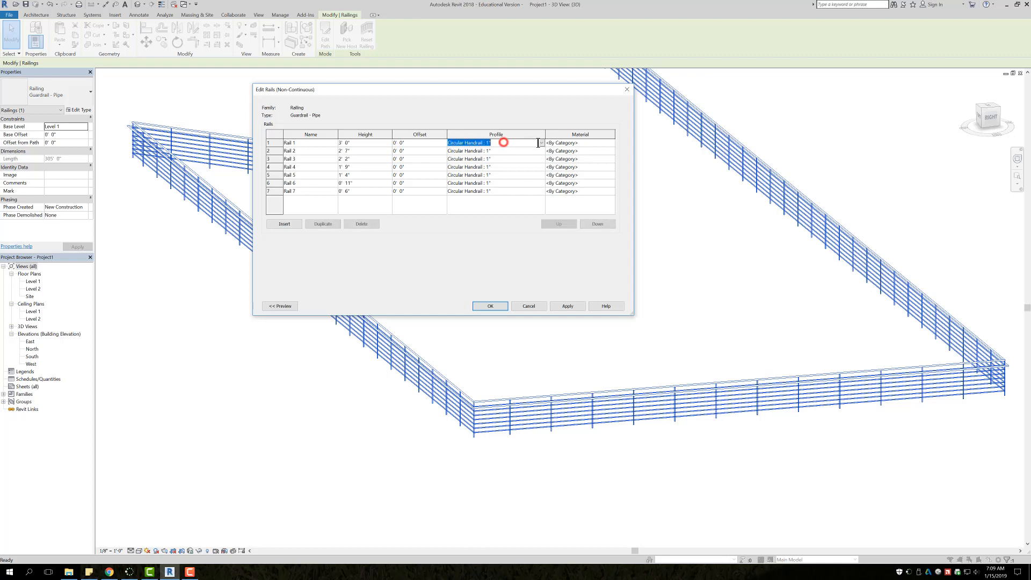
pyautogui.click(542, 143)
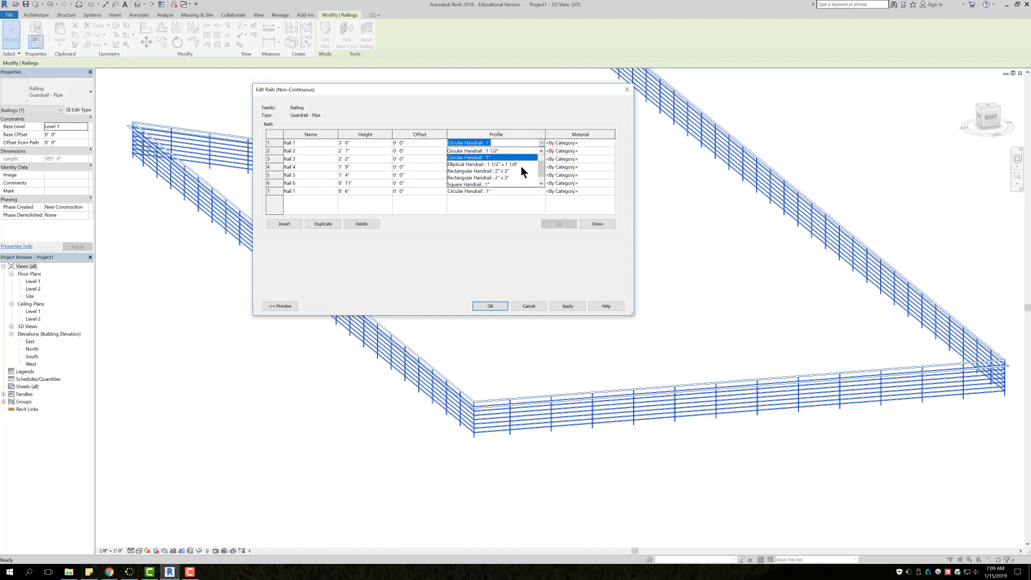
pyautogui.click(541, 173)
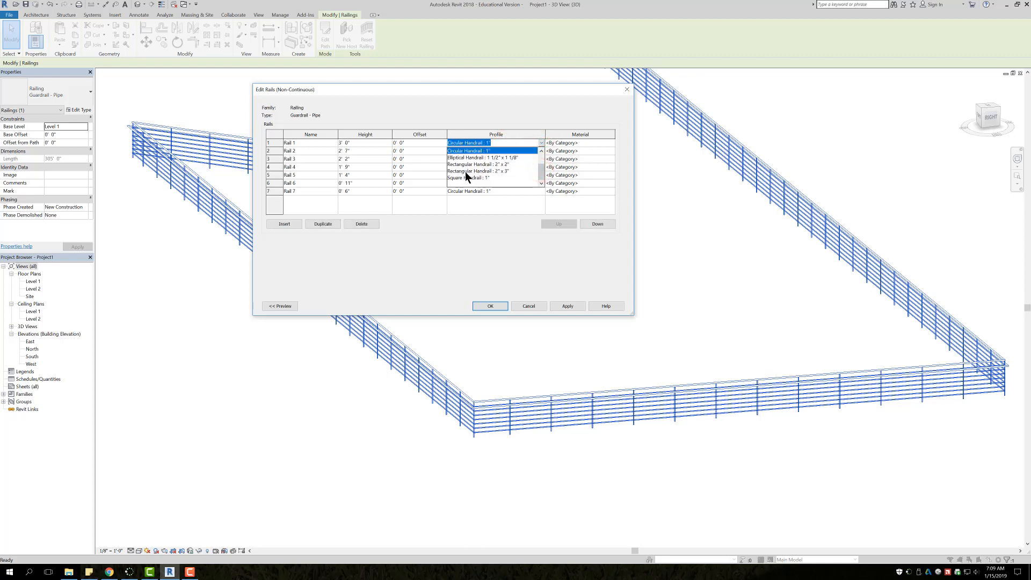
pyautogui.moveTo(542, 172); pyautogui.dragTo(542, 166)
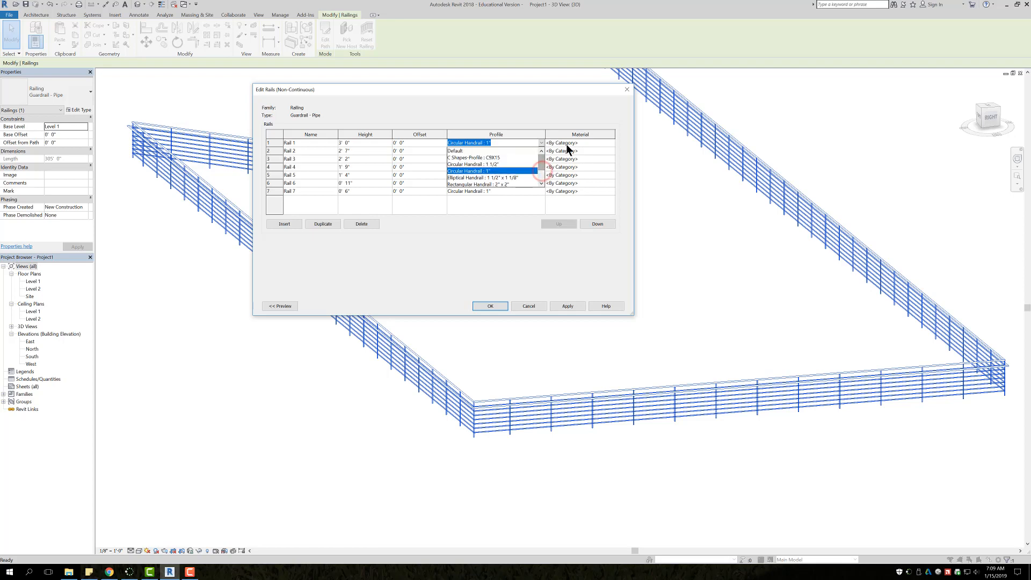
# Browse the project materials available for Rail 1, then cancel out of the material selection and the rail structure editor
pyautogui.click(571, 144)
pyautogui.click(604, 144)
pyautogui.click(613, 143)
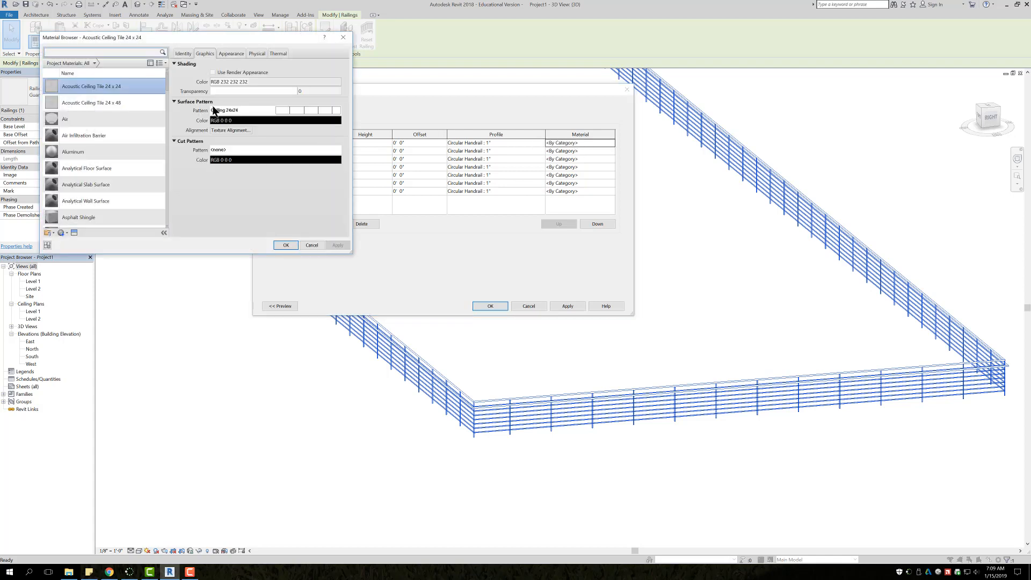
pyautogui.scroll(-5, 100, 143)
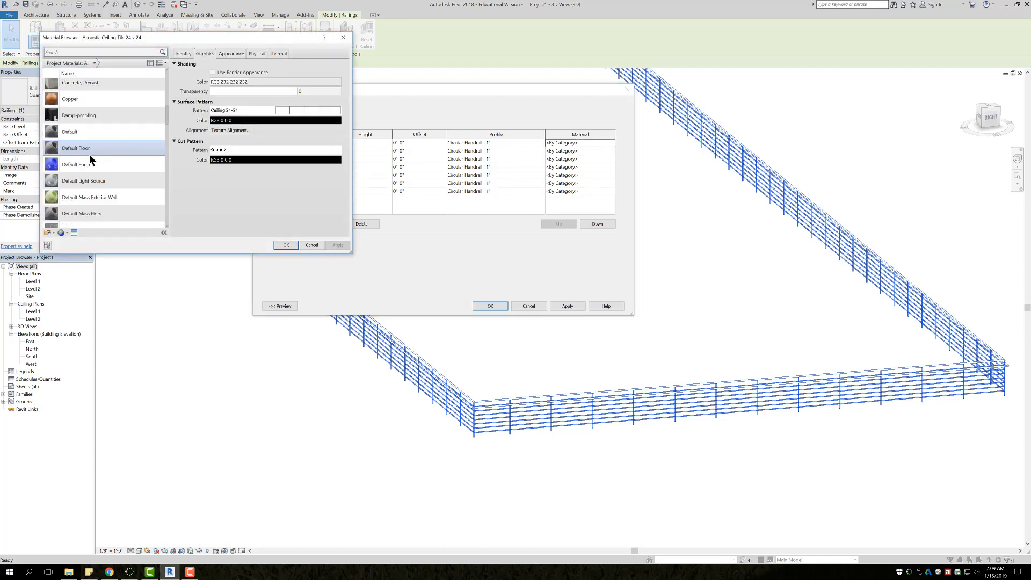
pyautogui.scroll(3, 86, 161)
pyautogui.click(311, 244)
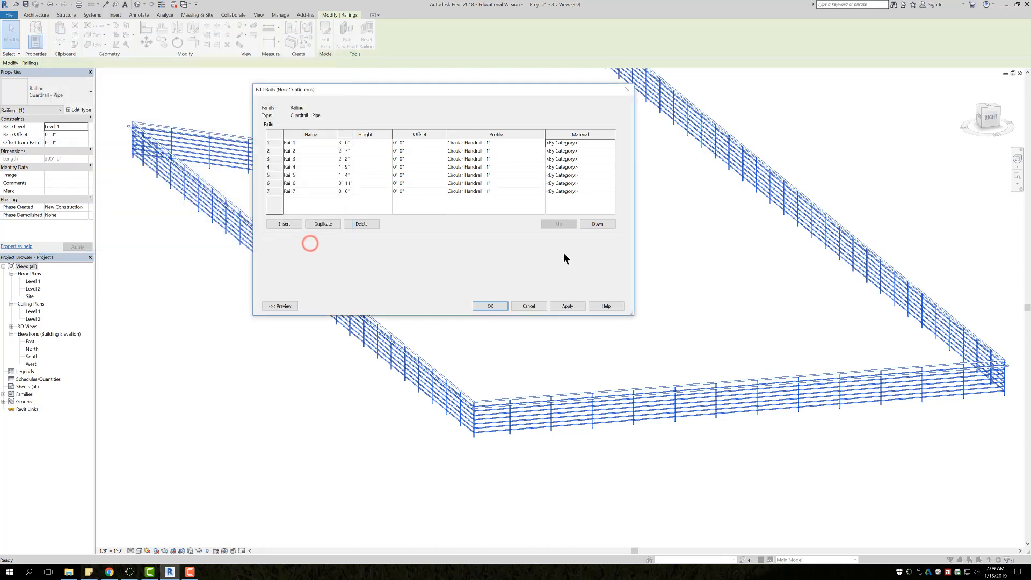
pyautogui.click(535, 307)
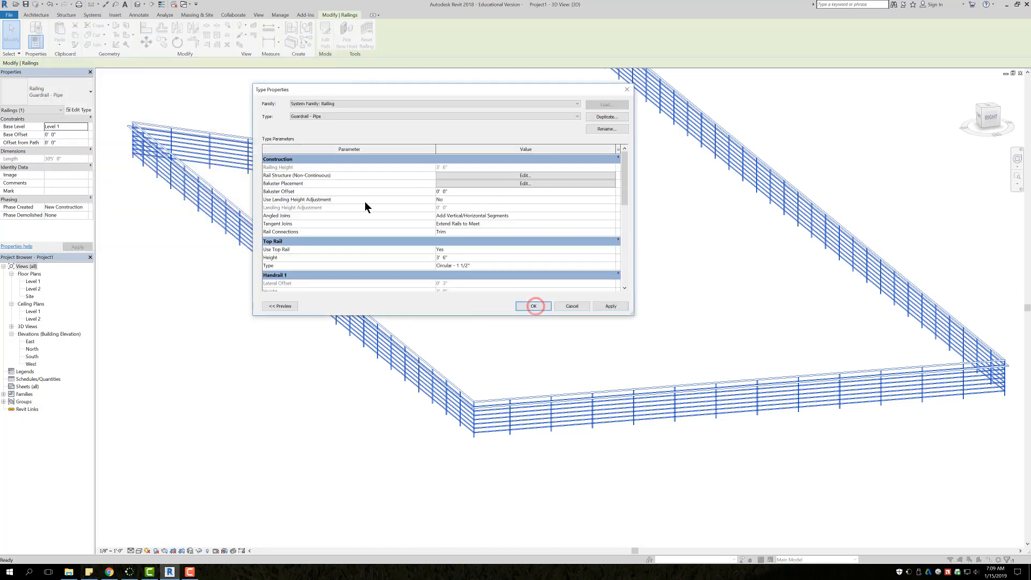
# Examine the baluster placement settings of the Guardrail - Pipe type and cancel out of them
pyautogui.click(495, 184)
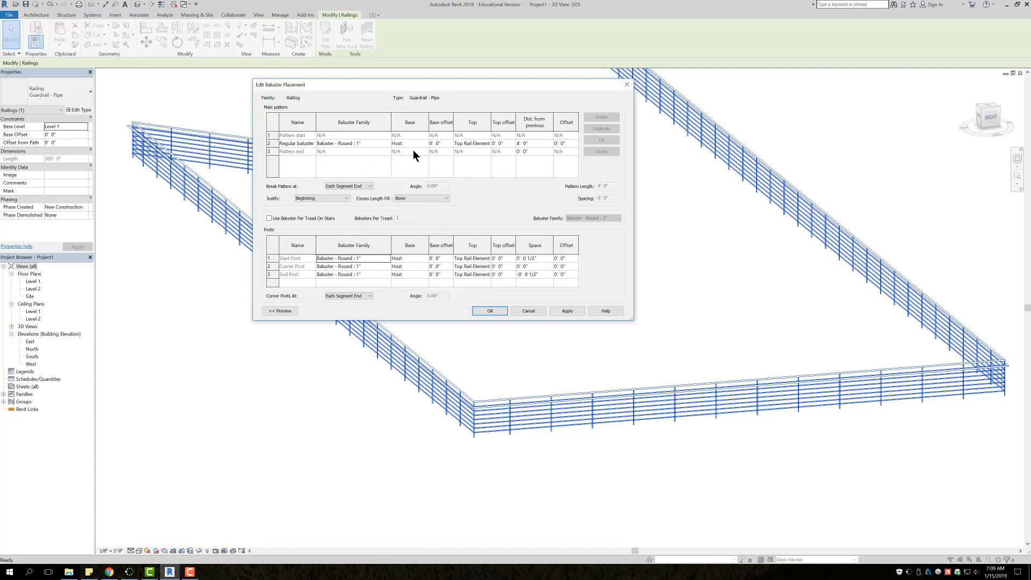
pyautogui.click(536, 311)
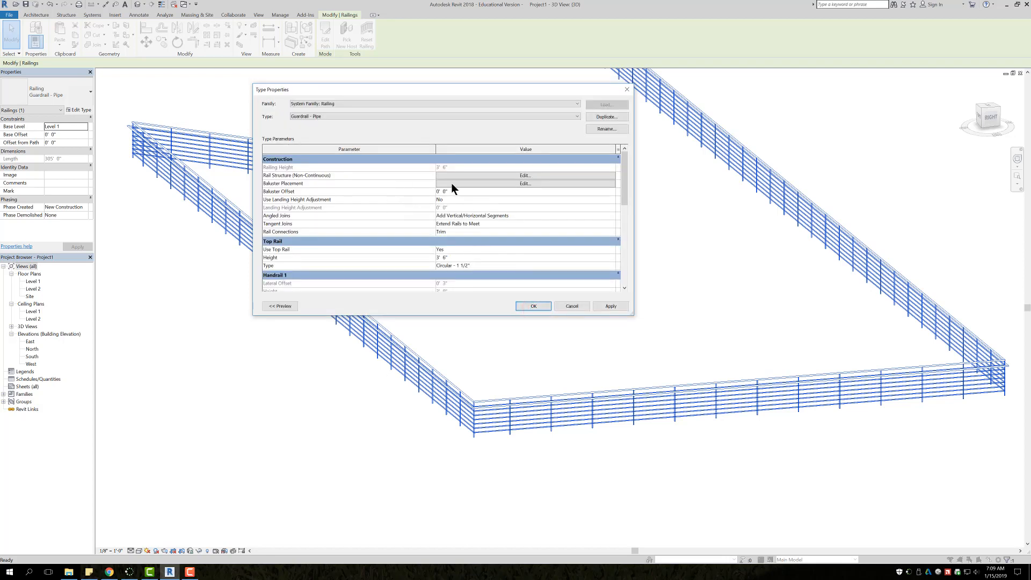
# Set the position of Handrail 1 to Right in the Guardrail - Pipe type and apply the change
pyautogui.scroll(-3, 342, 206)
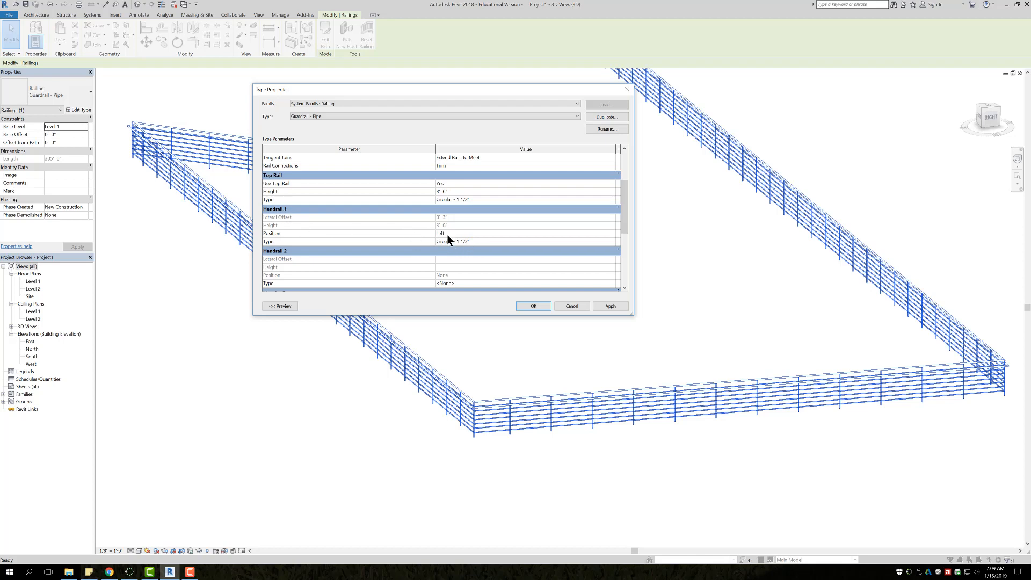
pyautogui.click(587, 229)
pyautogui.click(612, 233)
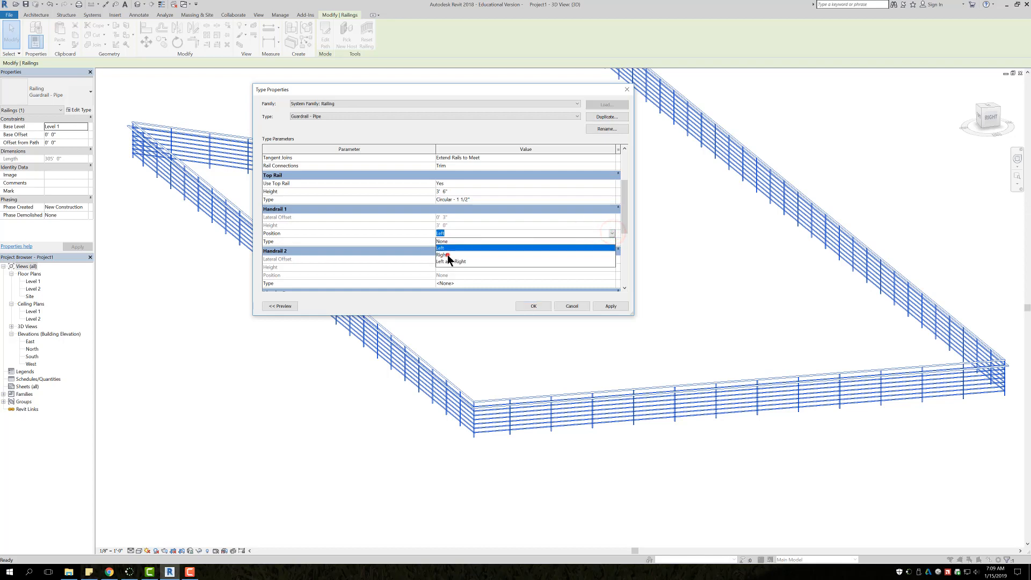
pyautogui.click(447, 254)
pyautogui.click(611, 307)
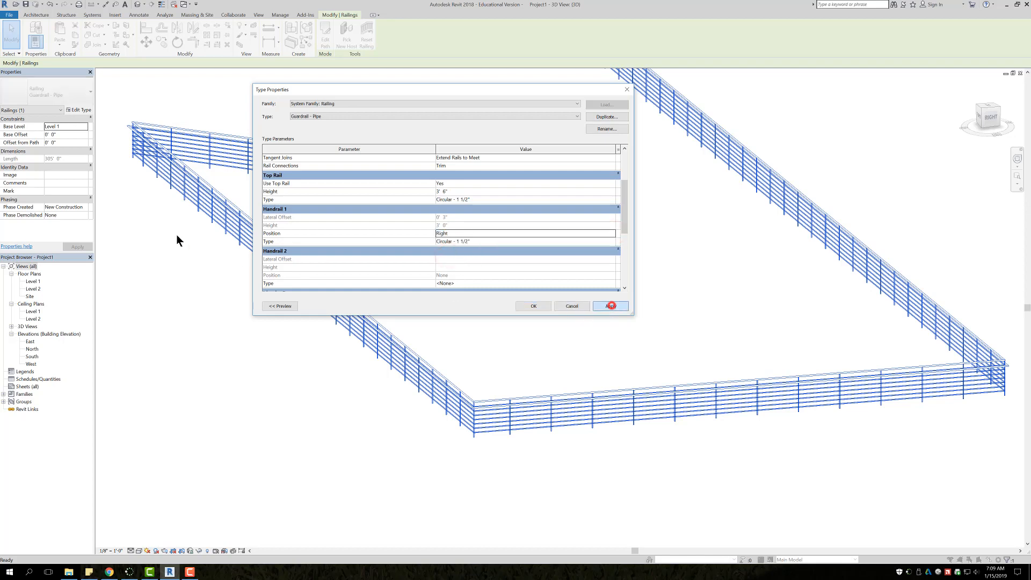
# Examine the construction, material, extension and termination properties of Handrail 1's Circular - 1 1/2" type, then cancel out of them
pyautogui.click(544, 241)
pyautogui.click(614, 240)
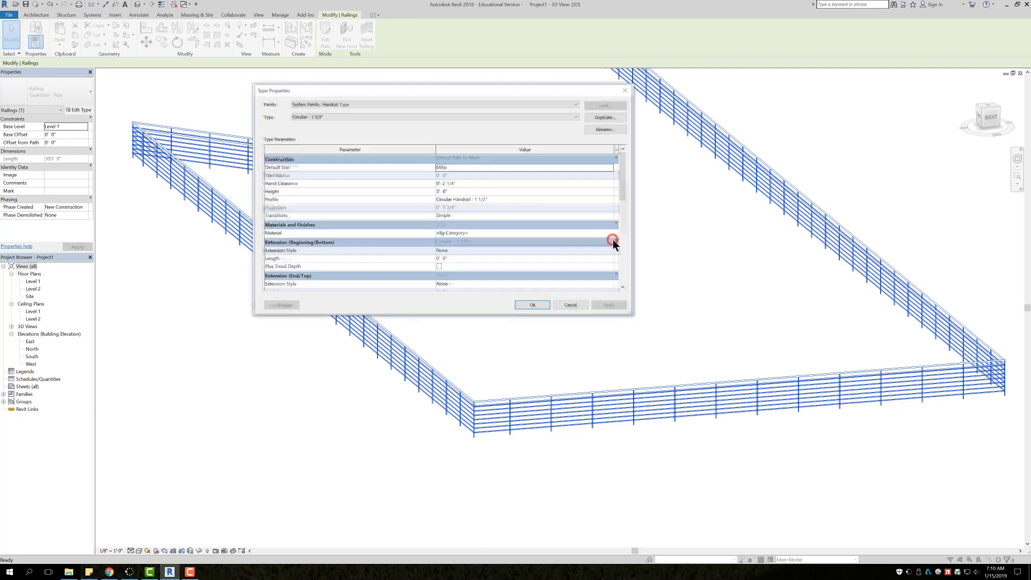
pyautogui.moveTo(343, 92)
pyautogui.mouseDown()
pyautogui.moveTo(540, 127)
pyautogui.moveTo(429, 241)
pyautogui.moveTo(369, 221)
pyautogui.moveTo(391, 236)
pyautogui.moveTo(350, 110)
pyautogui.mouseUp()
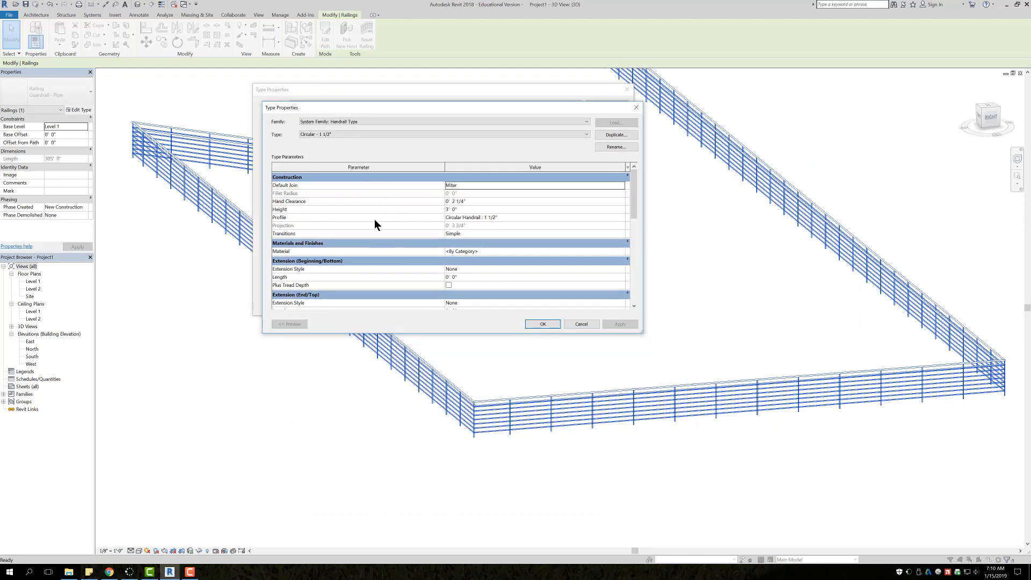
pyautogui.scroll(-1, 393, 208)
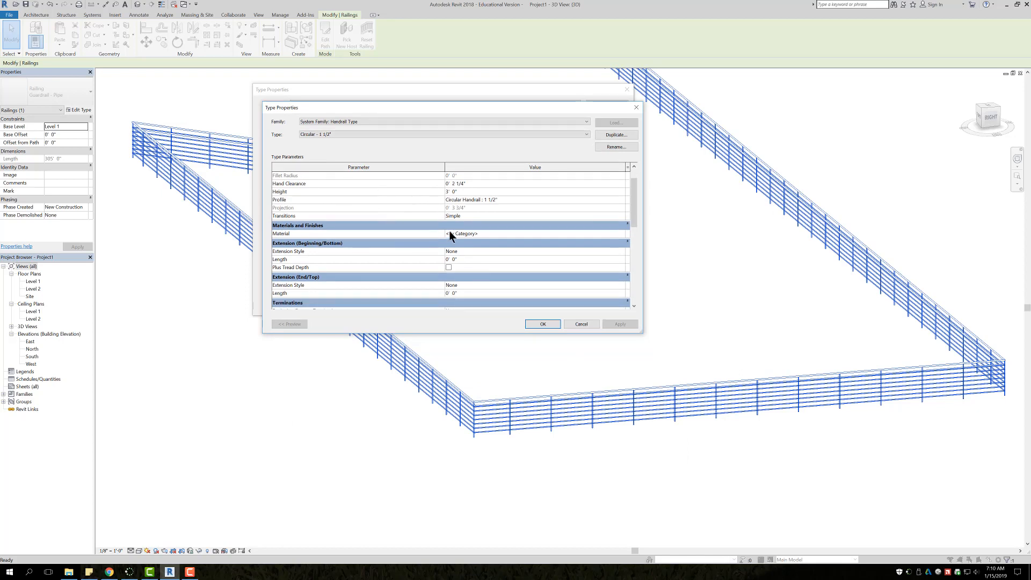
pyautogui.scroll(1, 459, 234)
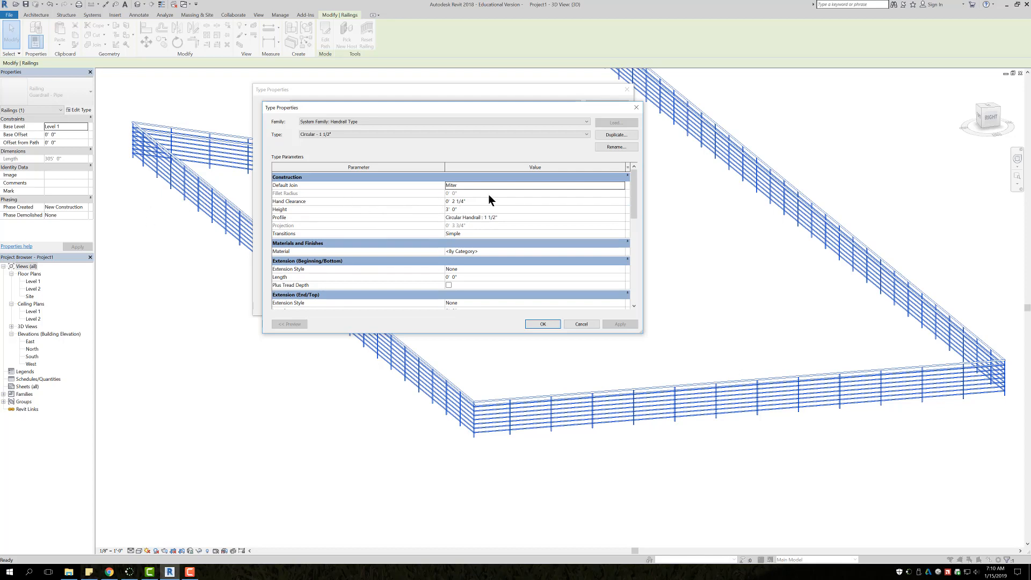
pyautogui.scroll(-3, 465, 254)
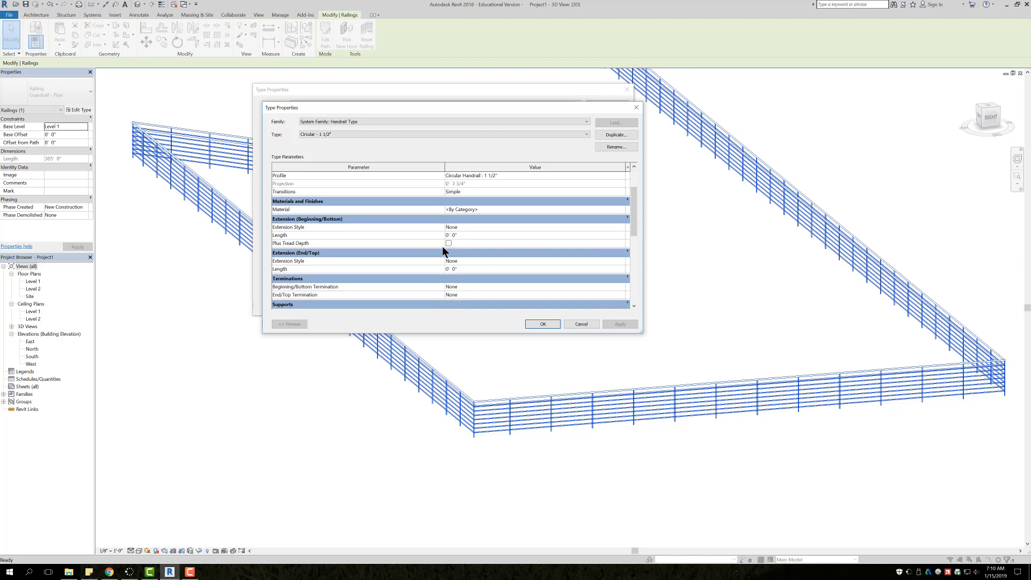
pyautogui.scroll(2, 433, 254)
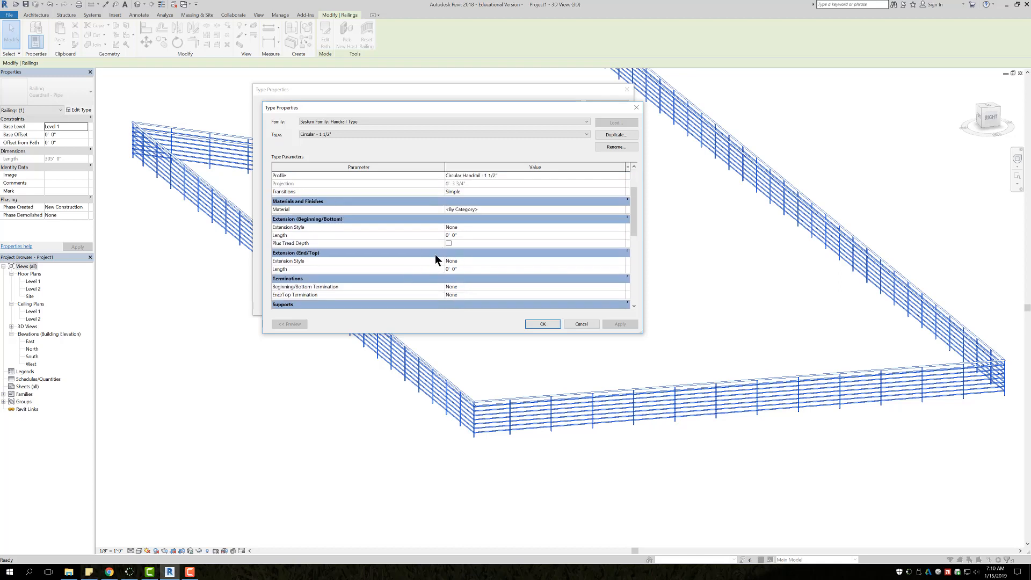
pyautogui.click(581, 323)
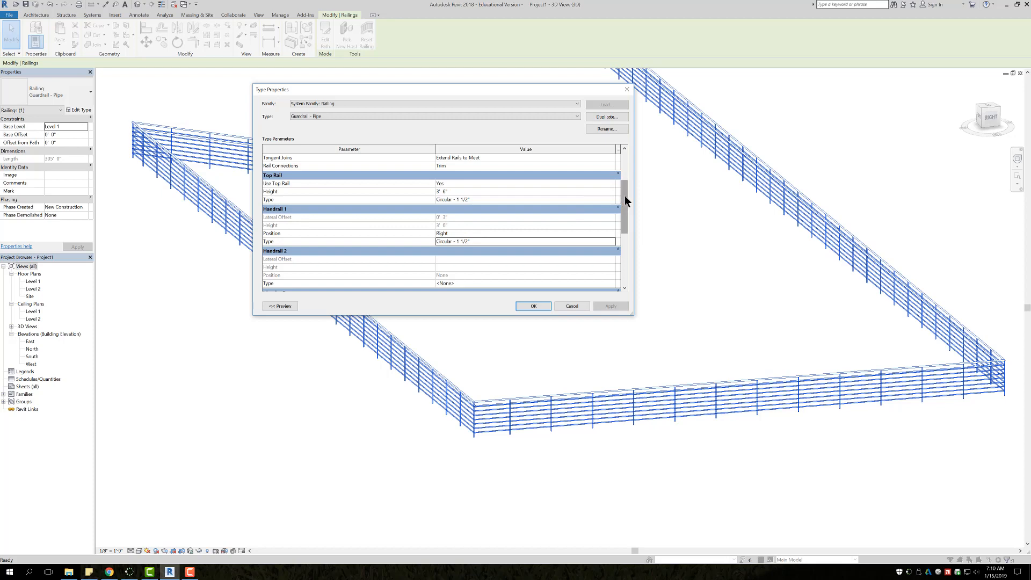
# Review the construction parameters of the Guardrail - Pipe type and close its type properties
pyautogui.moveTo(624, 195)
pyautogui.mouseDown()
pyautogui.moveTo(625, 220)
pyautogui.moveTo(625, 193)
pyautogui.mouseUp()
pyautogui.scroll(2, 378, 204)
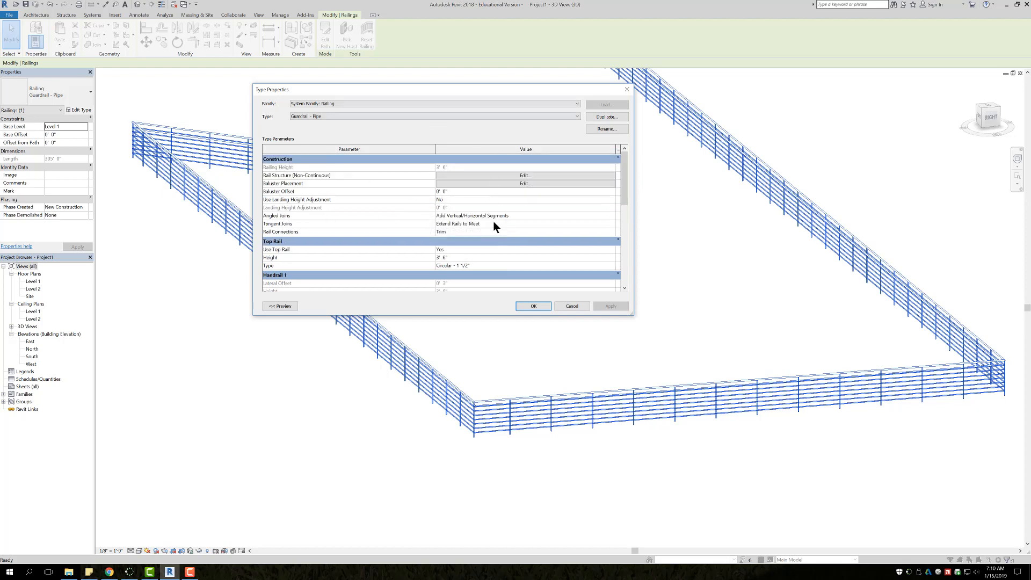
pyautogui.click(575, 305)
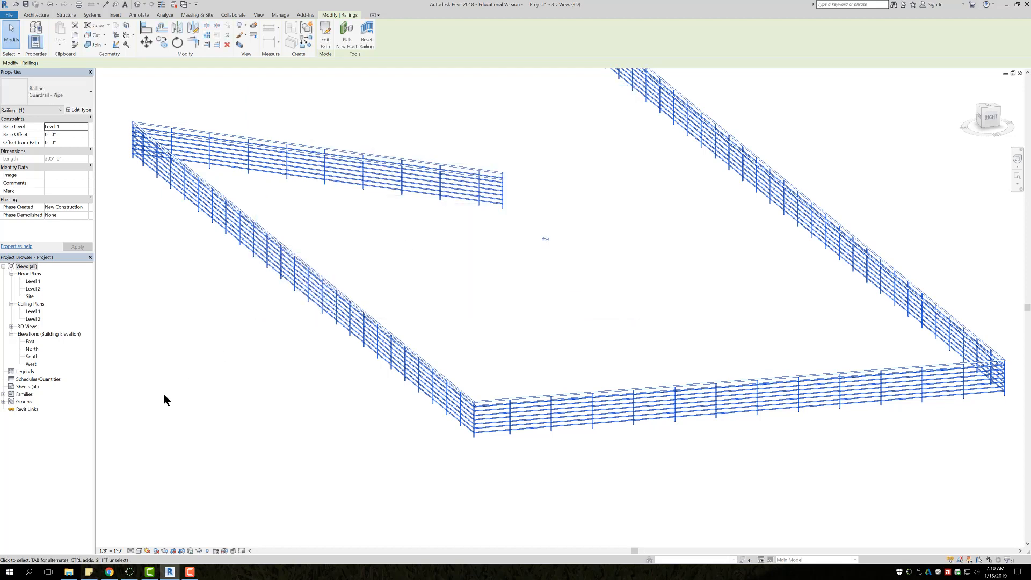
# Deselect the pipe guardrail to view it in full, then select it again
pyautogui.scroll(-2, 379, 301)
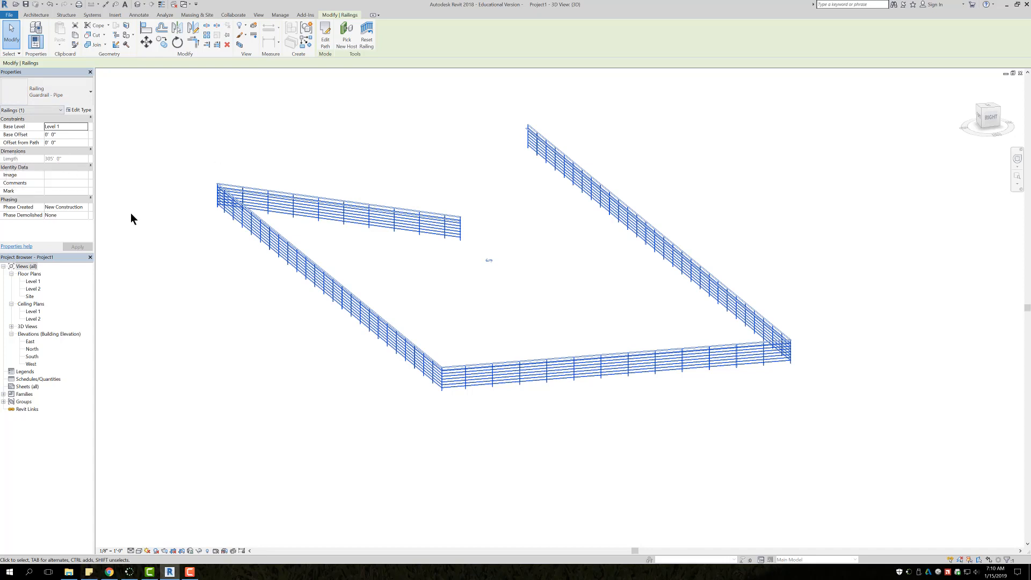
pyautogui.click(533, 436)
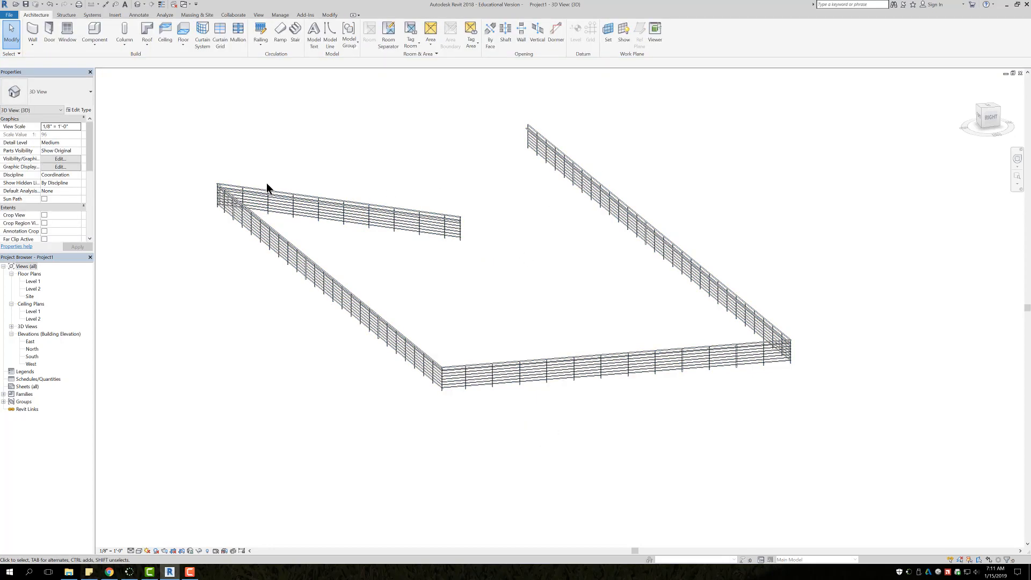
pyautogui.click(310, 201)
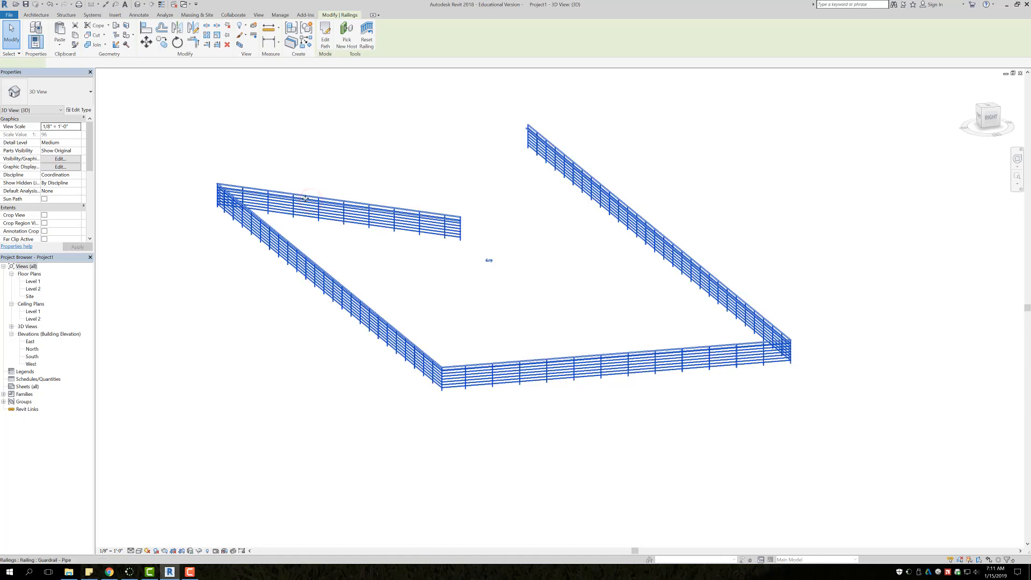